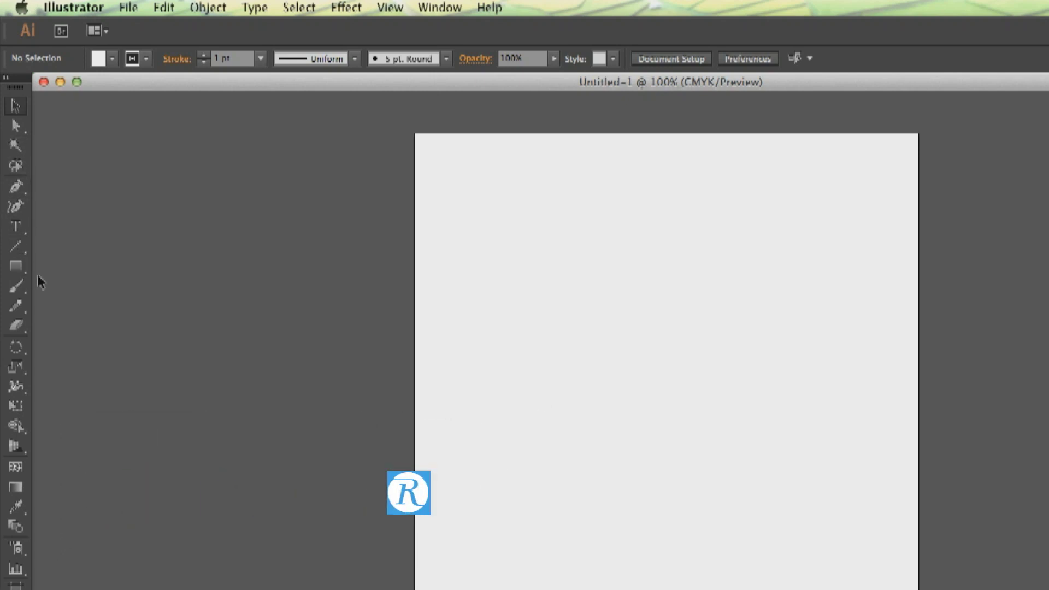
Create a 1 in by 1 in square with the Rectangle tool near the page's top-left.
click(15, 266)
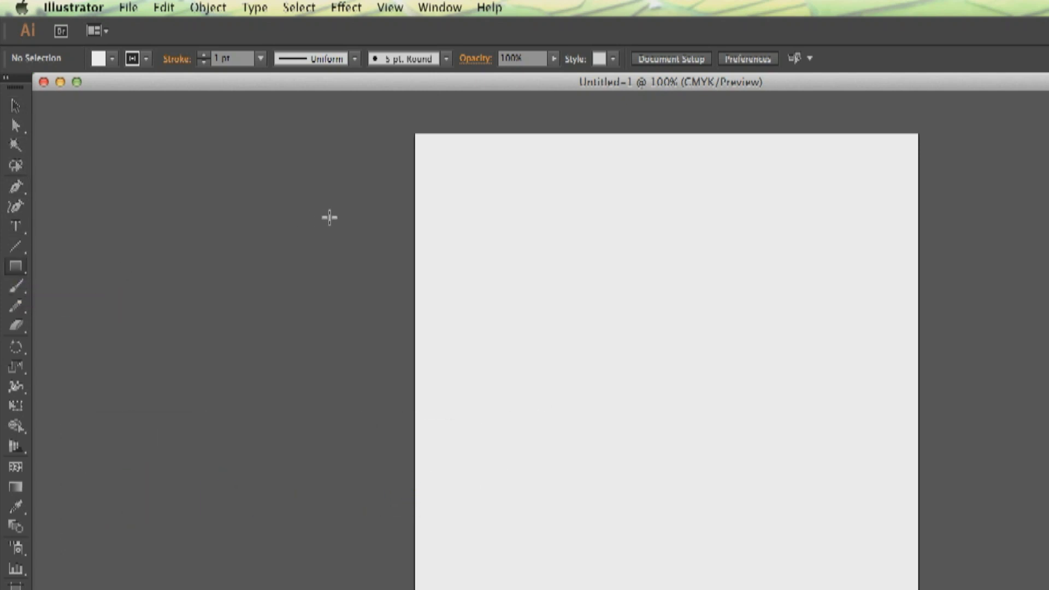
click(477, 164)
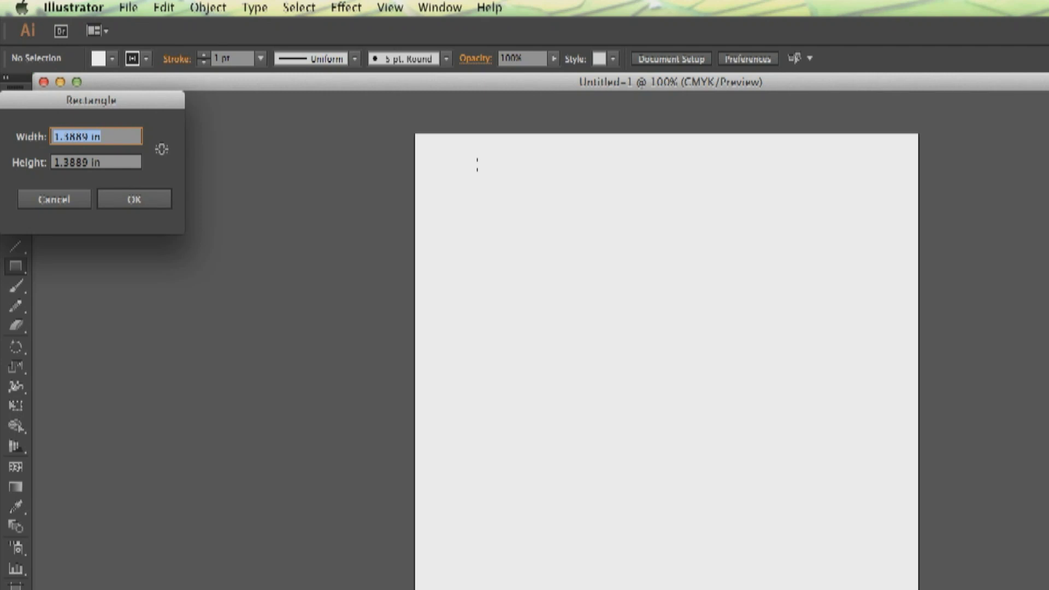
text(1)
key(Tab)
key(Escape)
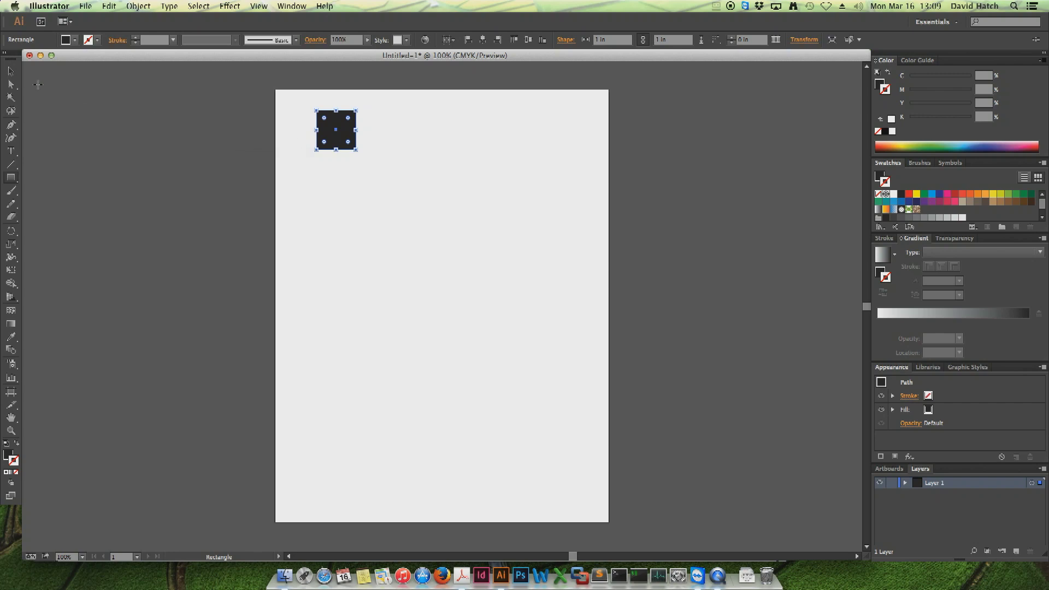
Nudge the square toward the top-left corner, confirm its 100% K fill, and duplicate it rightward.
click(10, 71)
drag(344, 140, 323, 136)
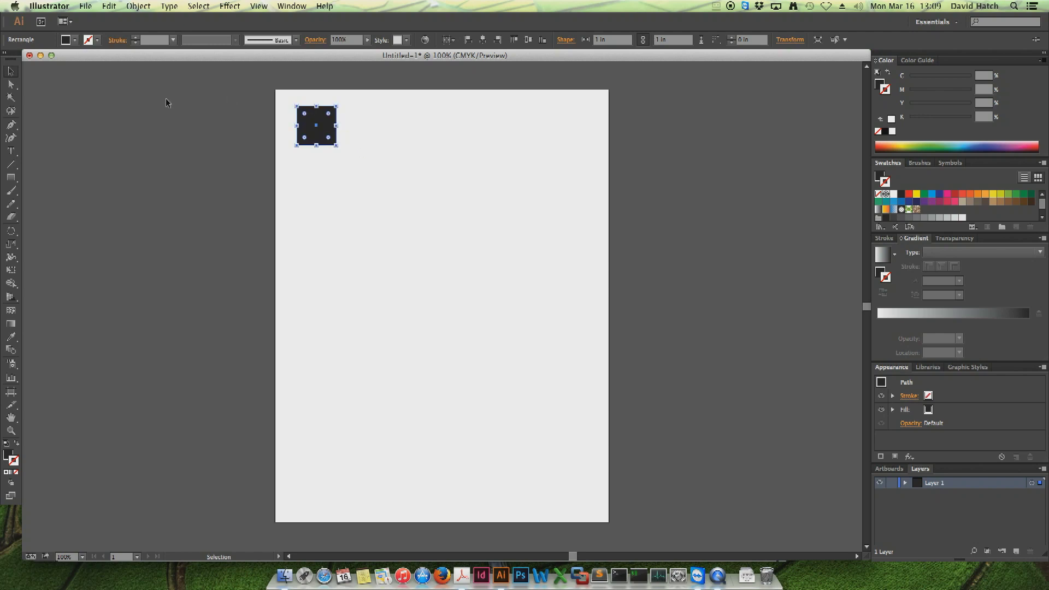
click(7, 456)
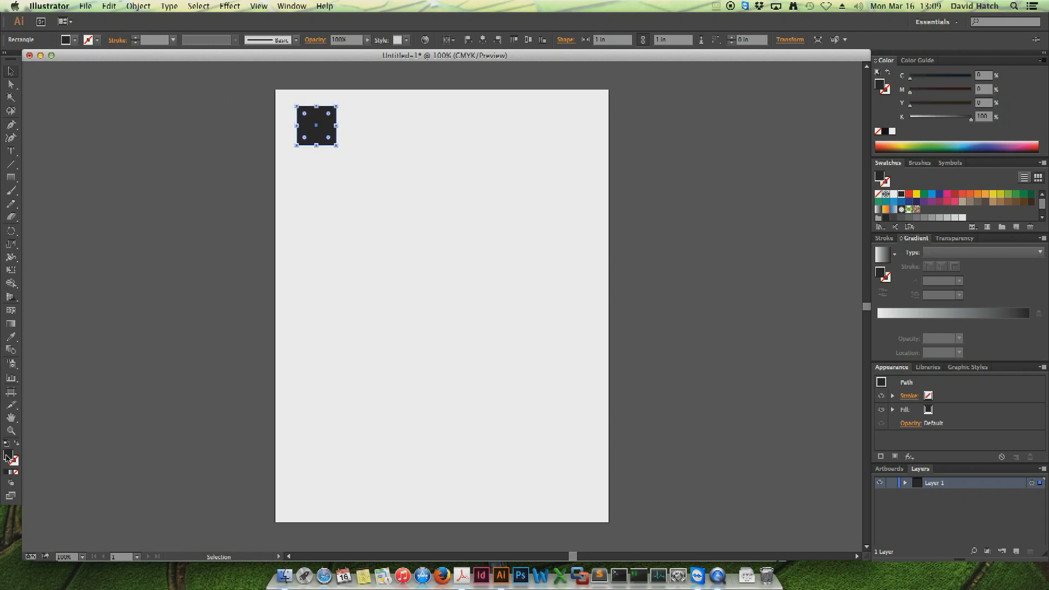
click(970, 120)
drag(323, 138, 373, 136)
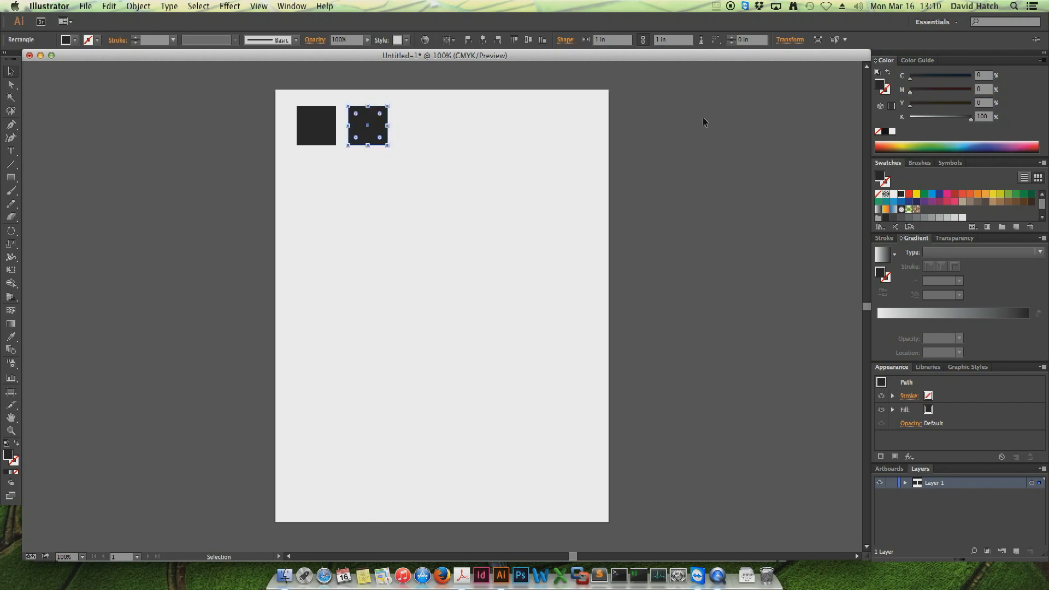
double_click(9, 456)
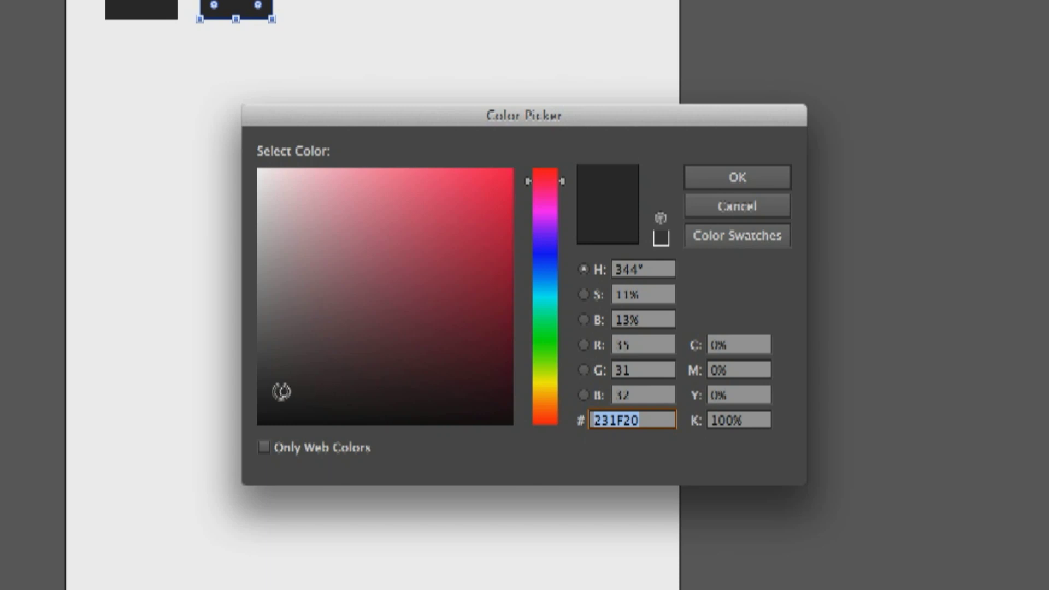
Give the duplicate square a rich black fill (about C75 M68 Y67 K90) from the Color Picker.
drag(282, 388, 239, 465)
click(281, 393)
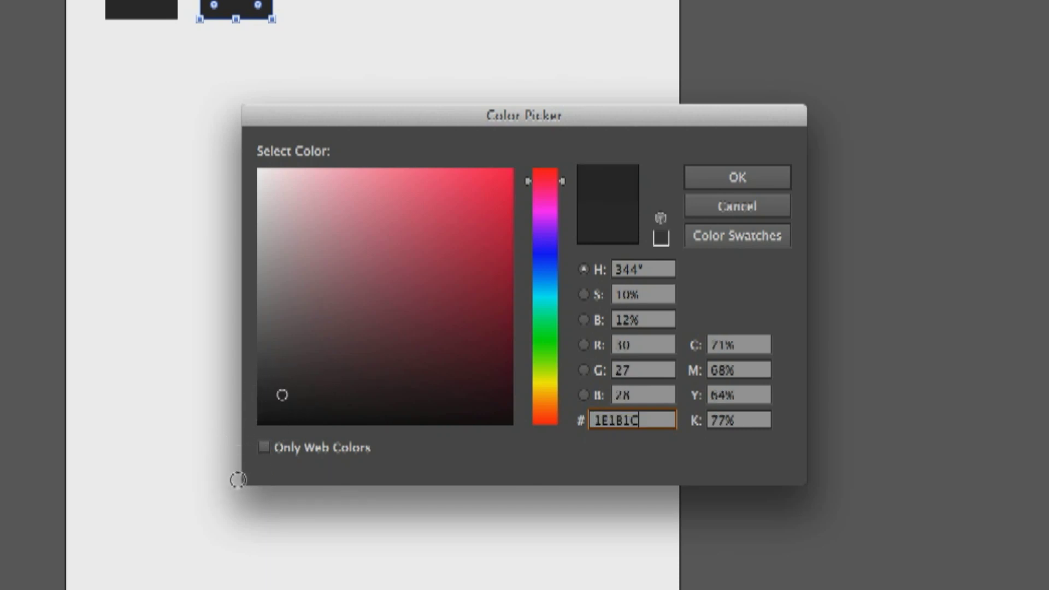
drag(278, 399, 244, 440)
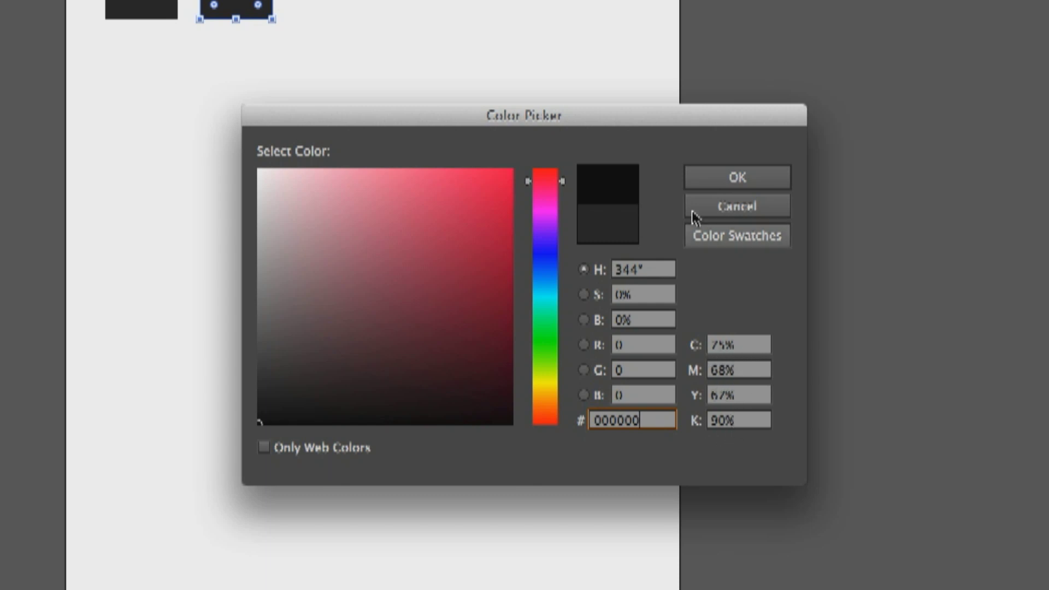
click(730, 185)
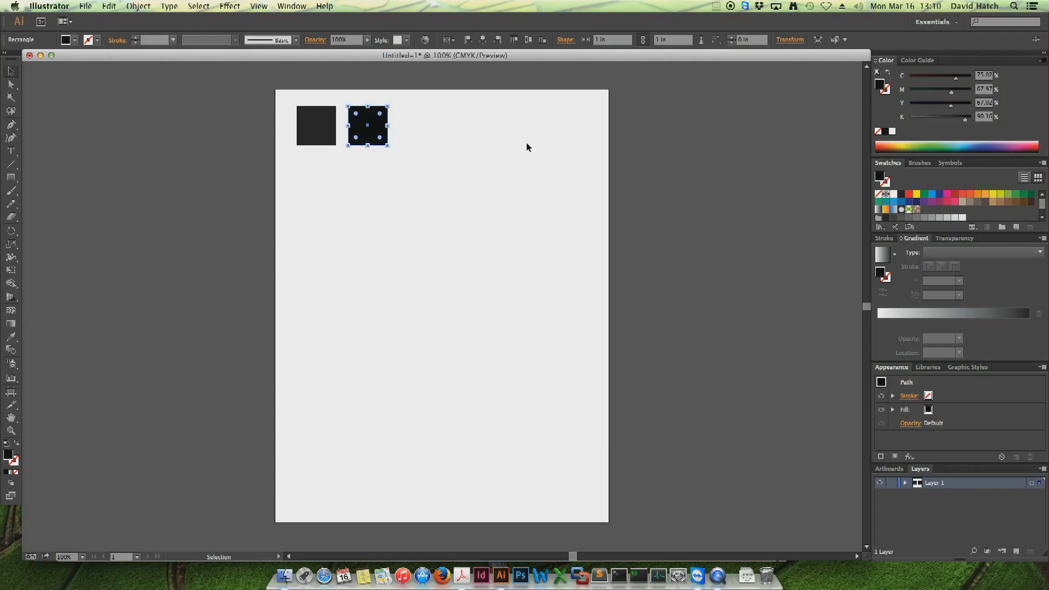
Compare the two squares' blacks by selecting each in turn, then deselect everything.
click(474, 130)
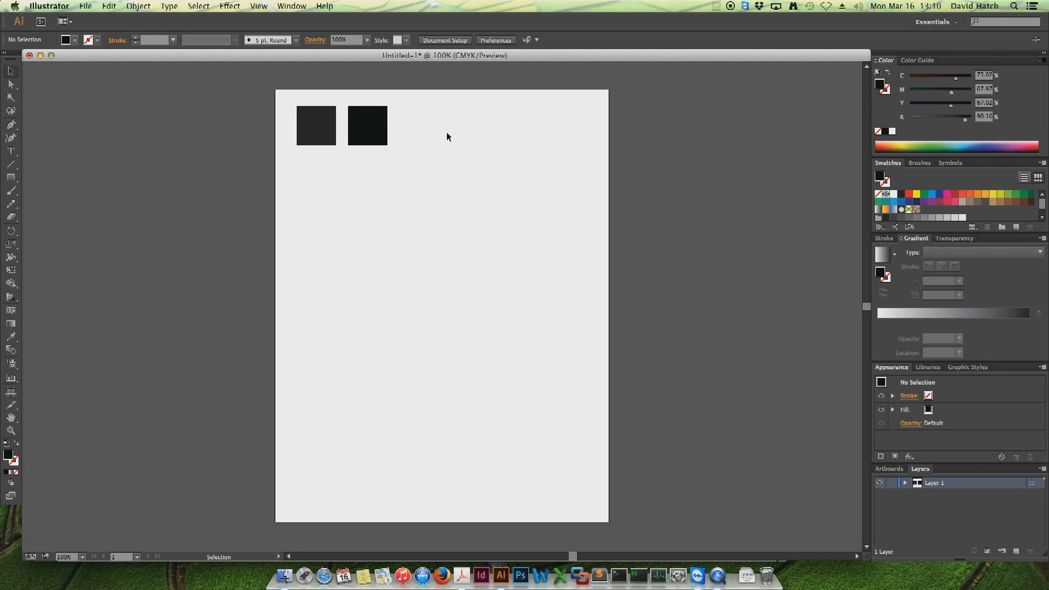
click(326, 128)
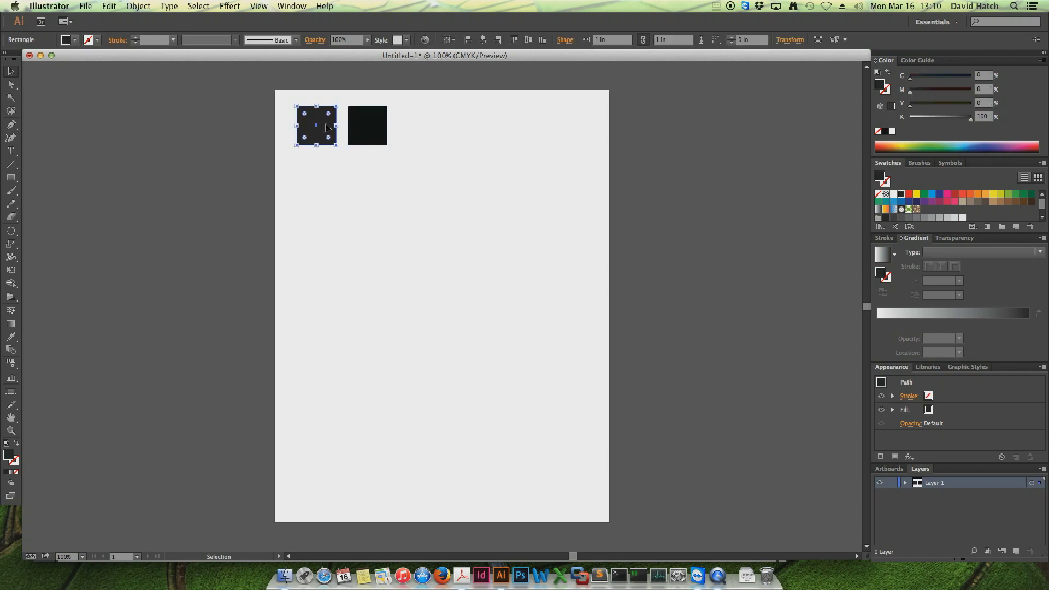
click(375, 134)
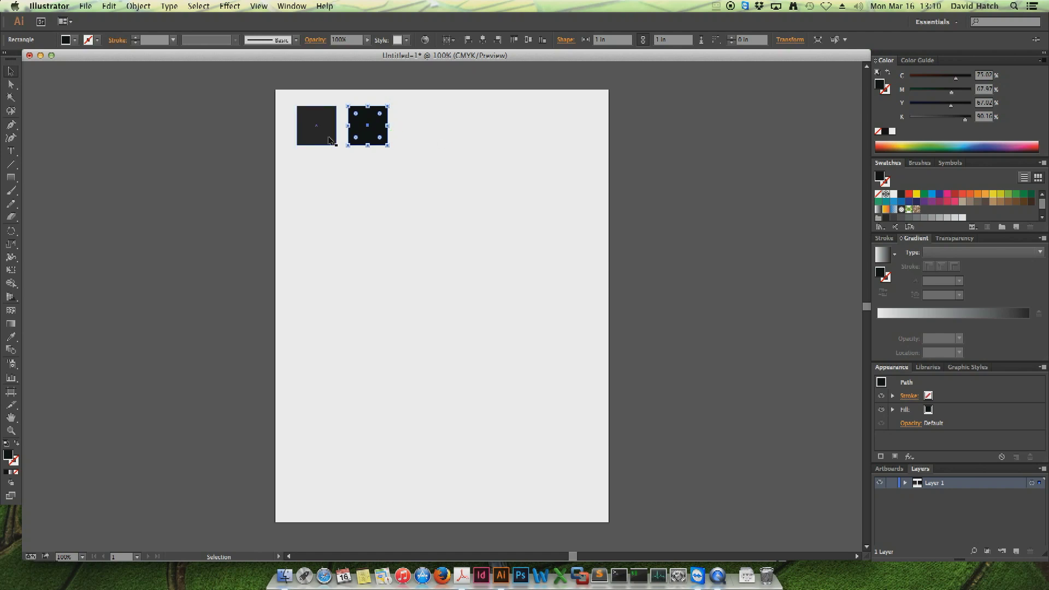
click(405, 140)
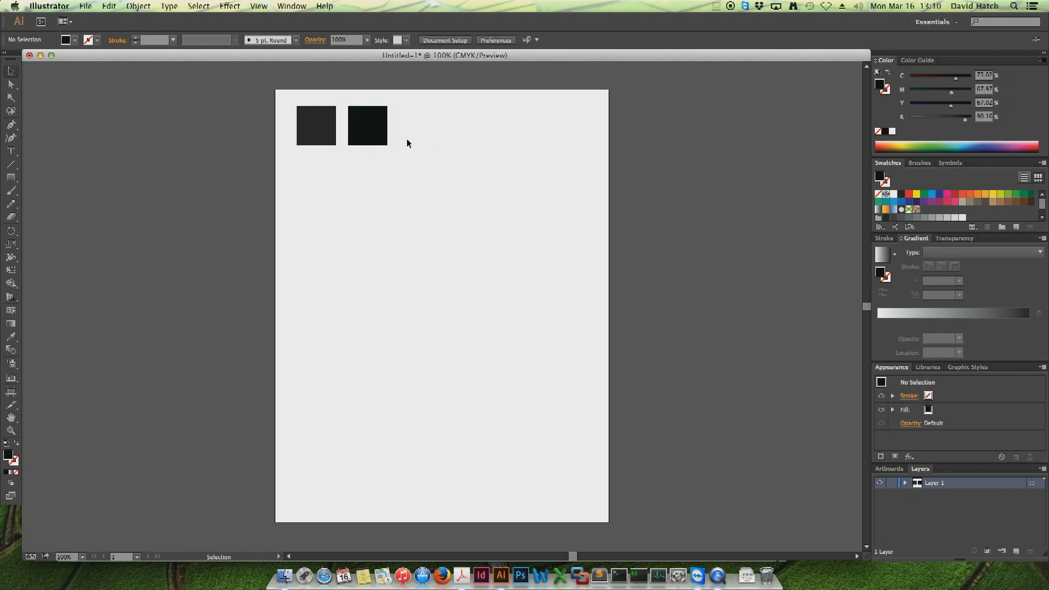
key(super+p)
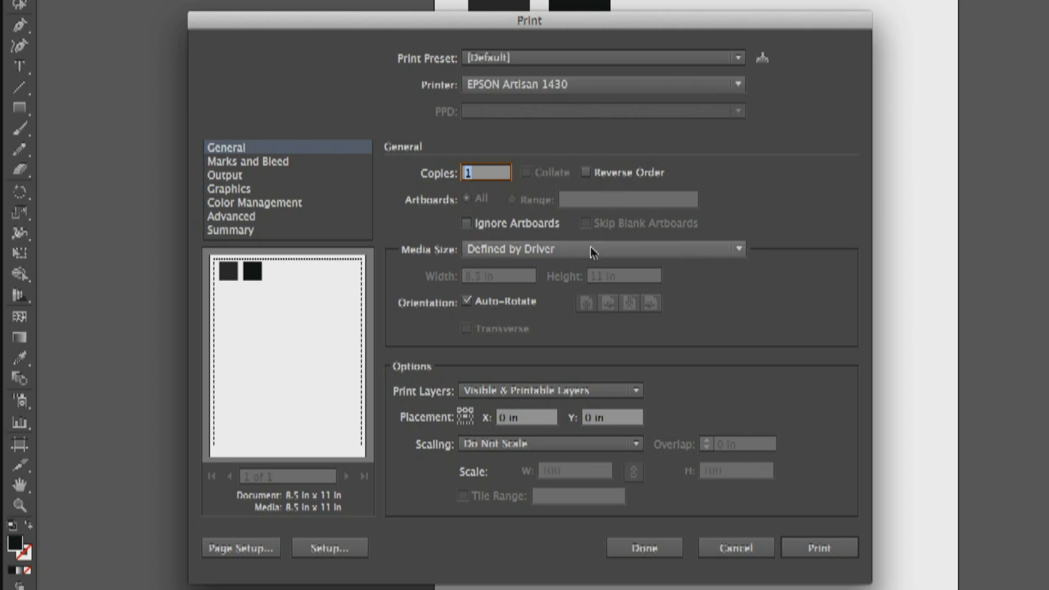
Show the EPSON Artisan 1430 Print Settings page from Illustrator's print setup.
click(333, 550)
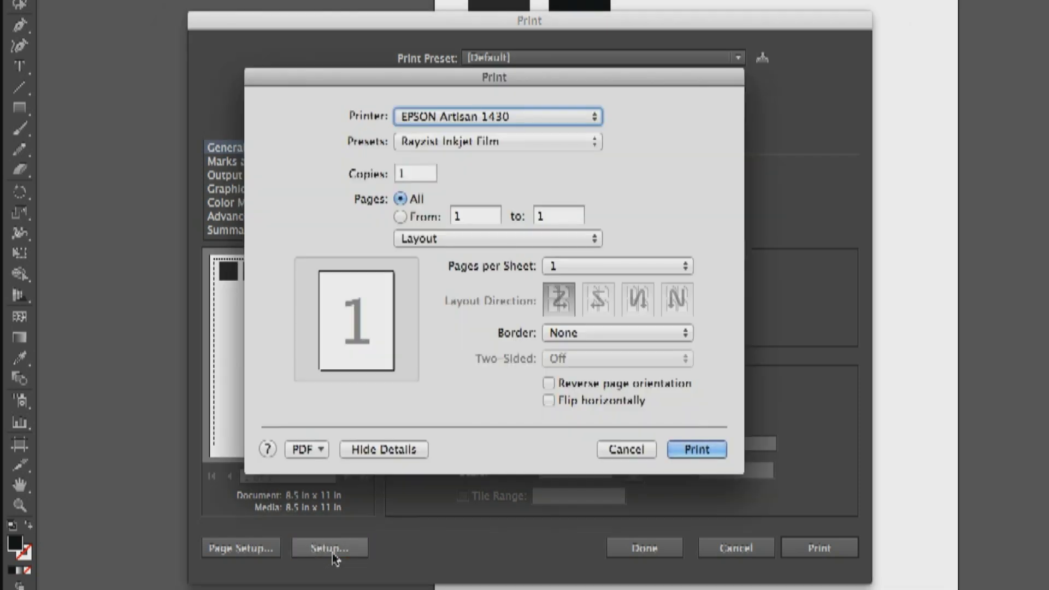
click(493, 243)
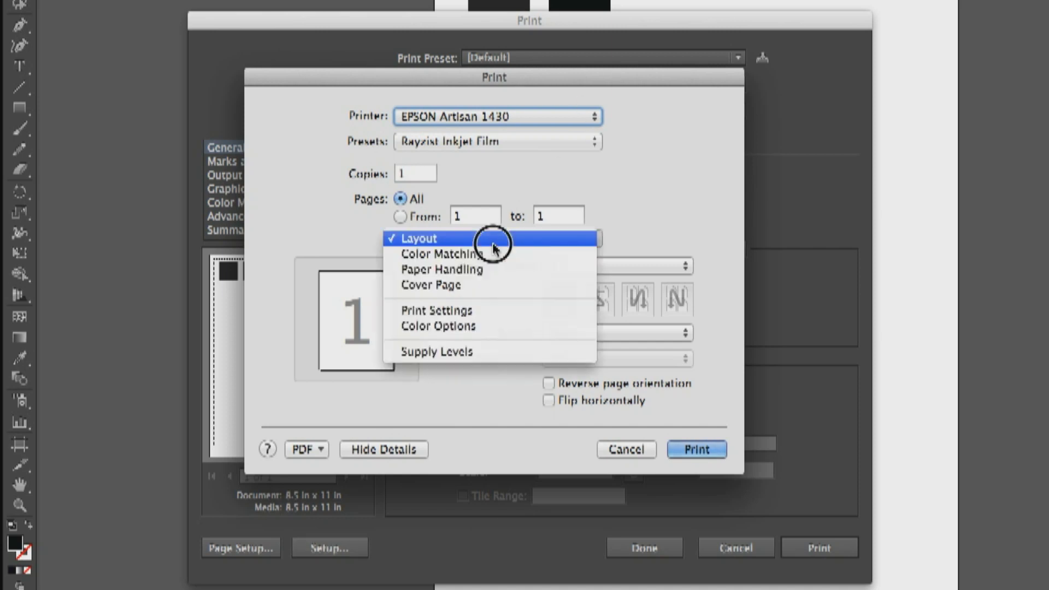
click(485, 311)
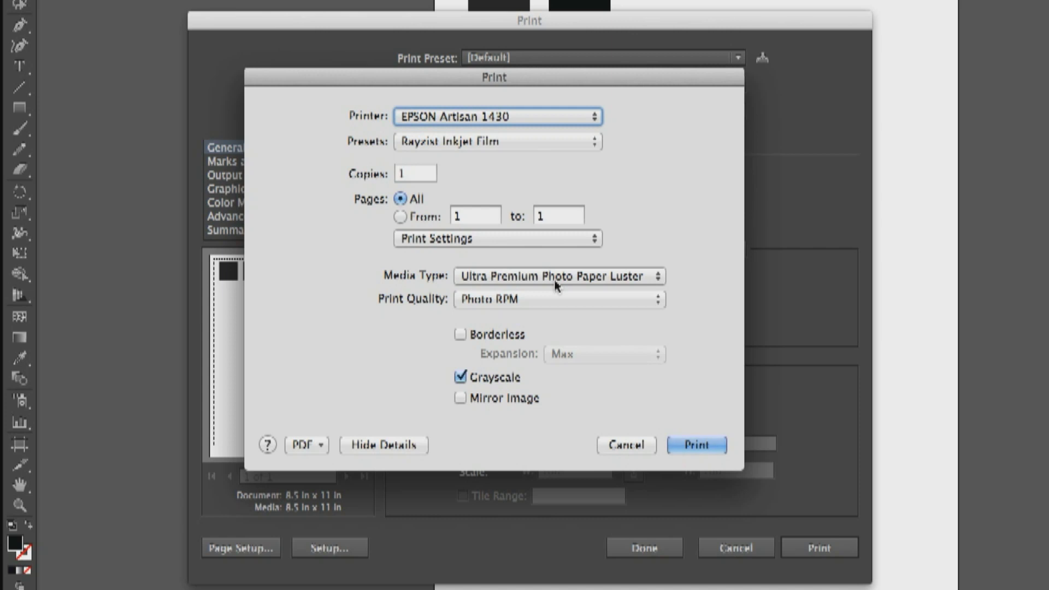
click(556, 285)
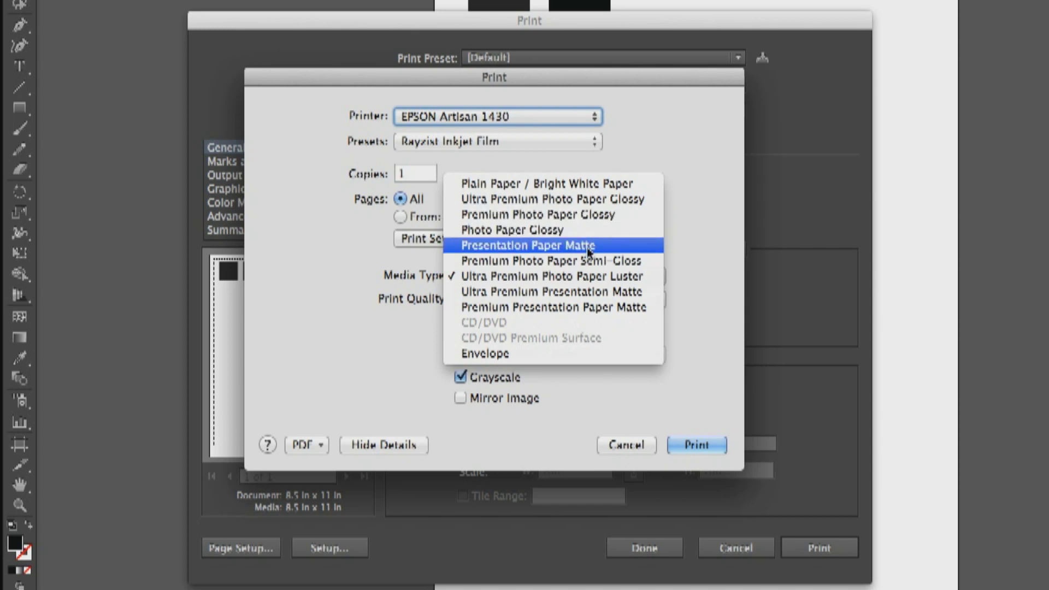
Choose Ultra Premium Photo Paper Glossy, Photo RPM quality, and turn Grayscale off.
click(577, 206)
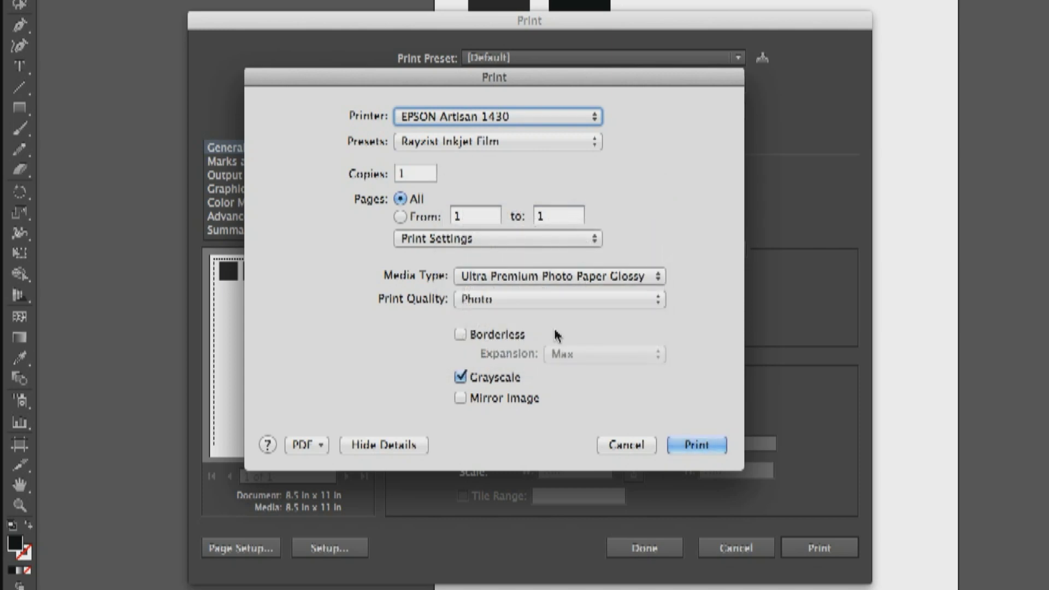
click(555, 300)
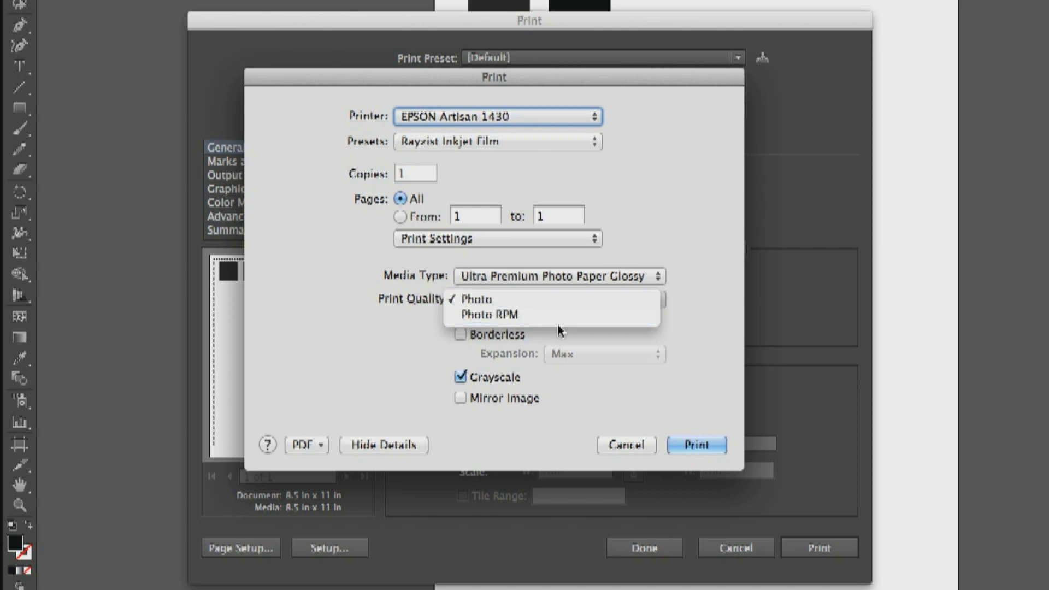
click(553, 319)
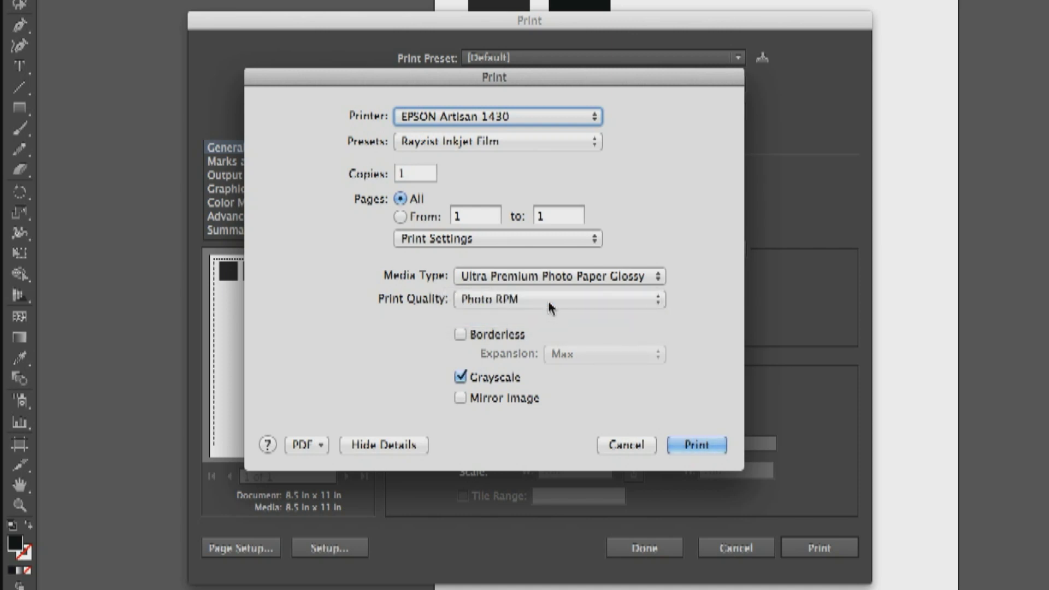
click(551, 305)
click(551, 305)
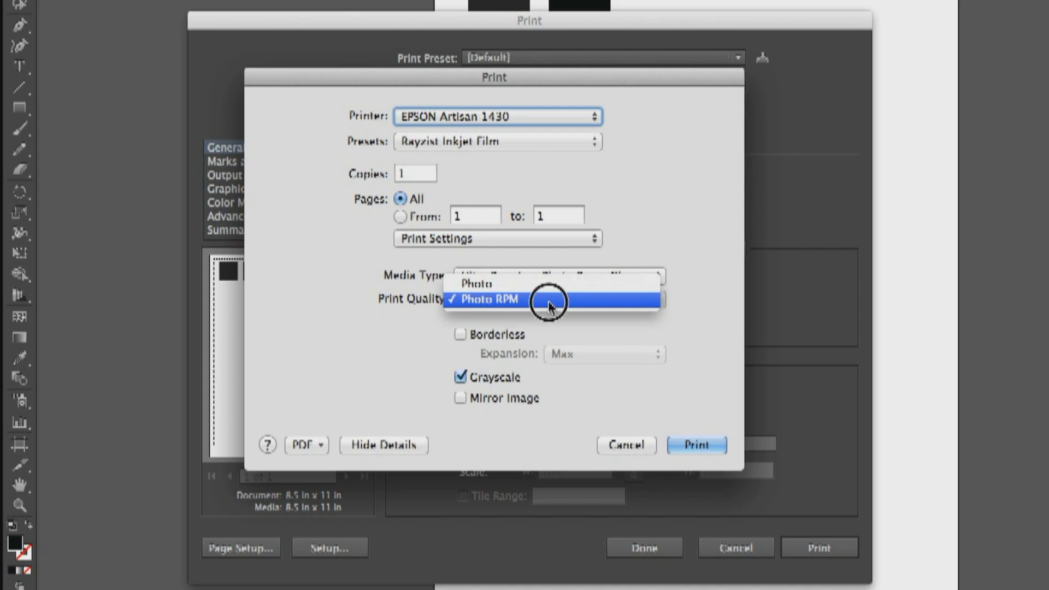
click(508, 384)
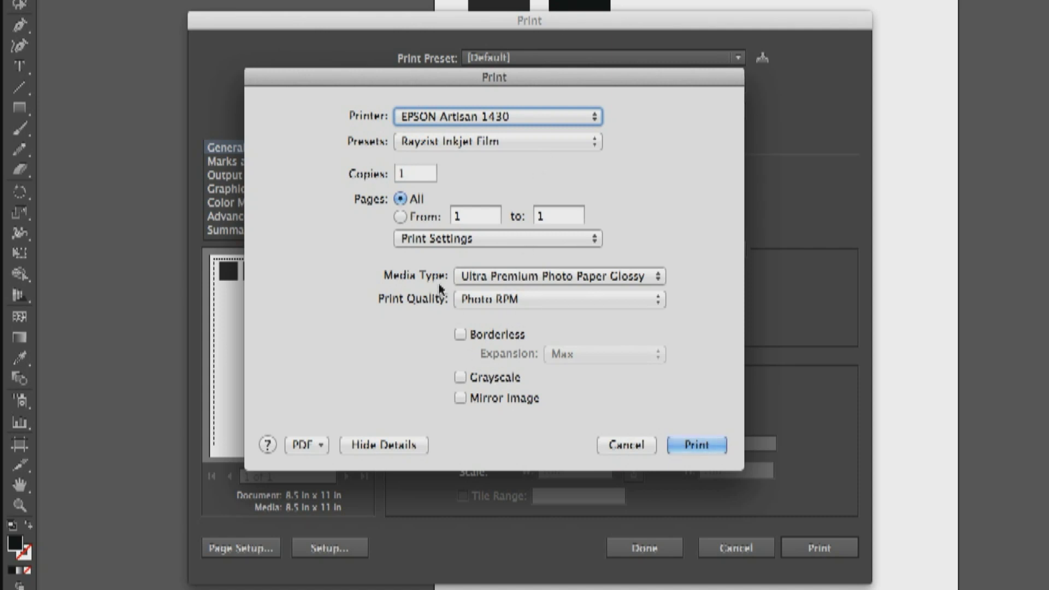
click(444, 245)
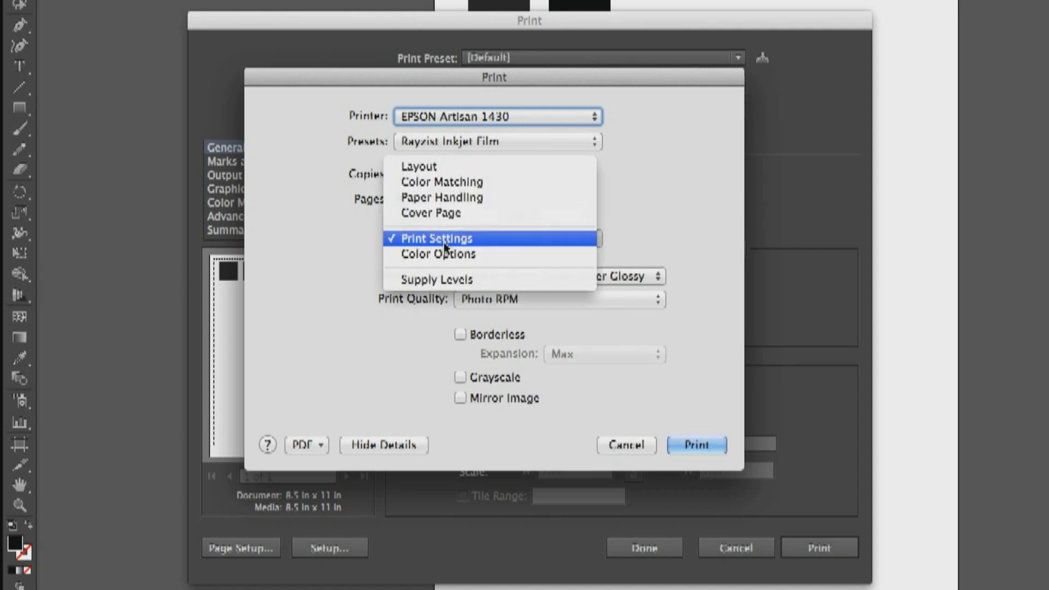
click(447, 254)
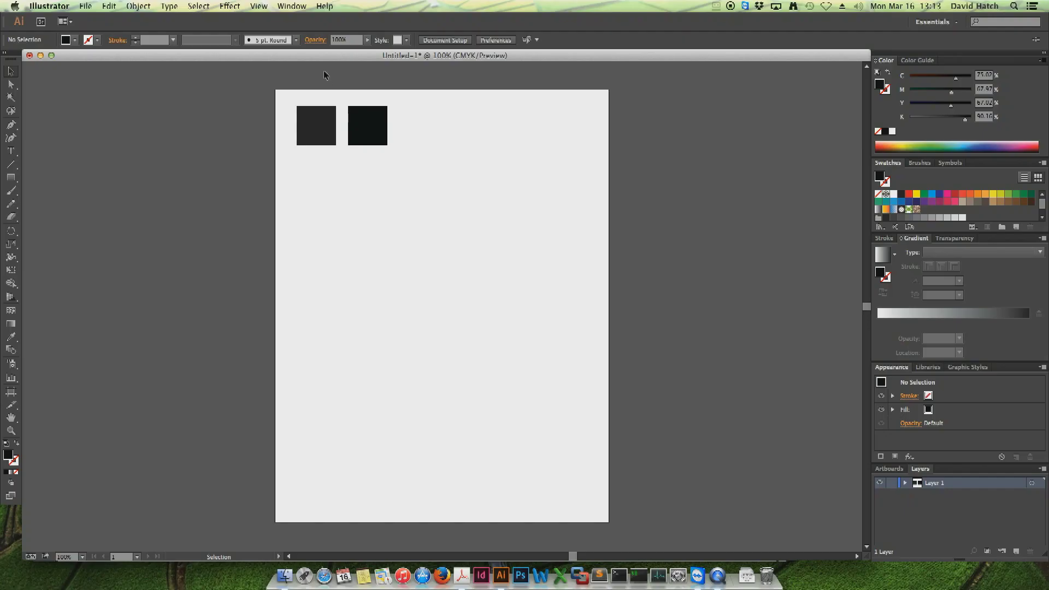
Drag both dark squares together to the right on the artboard.
drag(397, 203, 431, 135)
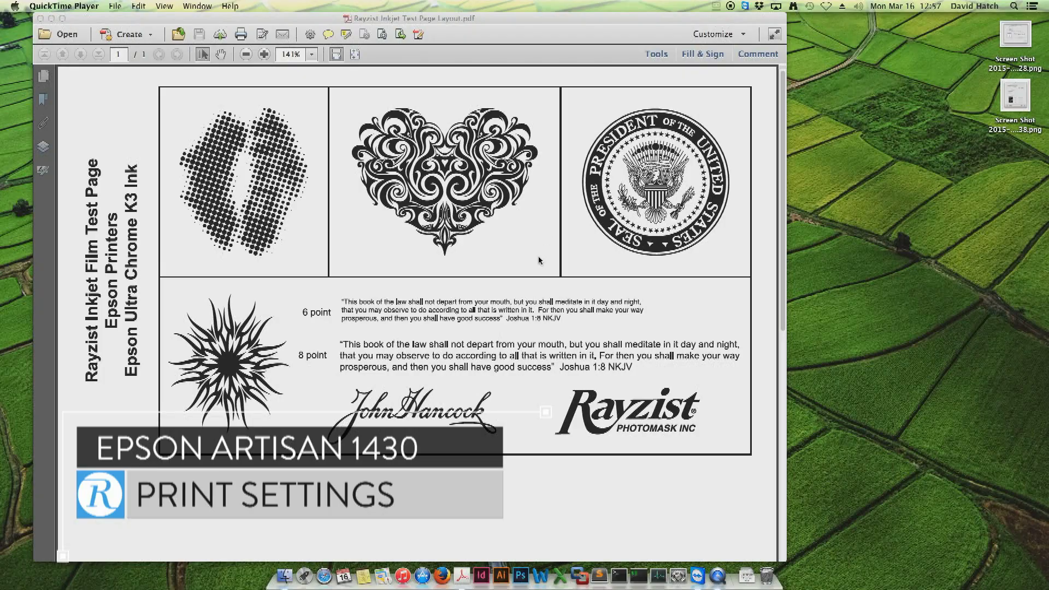
Bring the Rayzist Inkjet Test Page PDF window to the front in Acrobat.
click(510, 18)
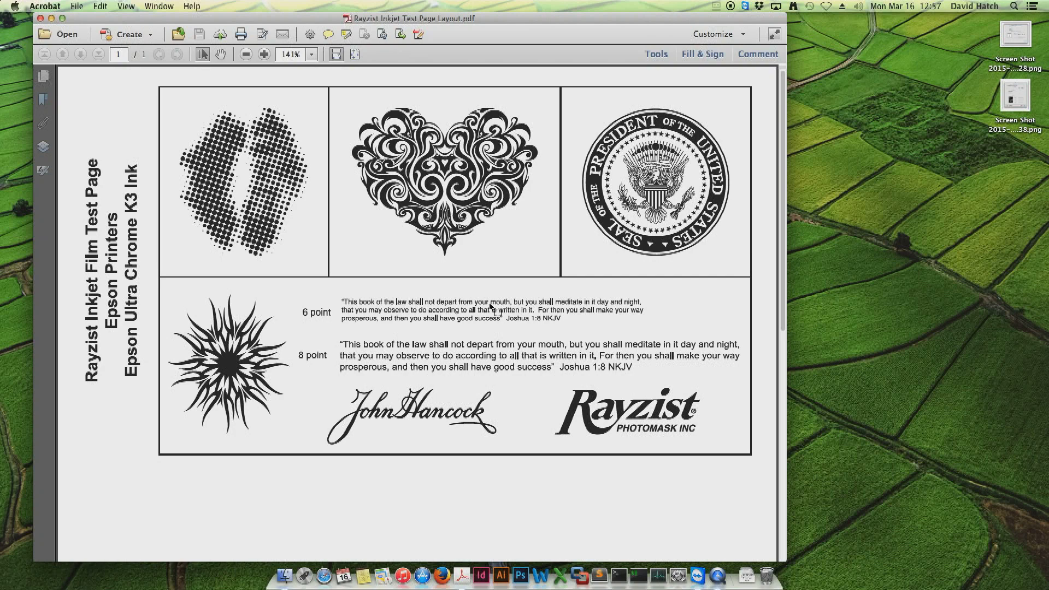
key(super+p)
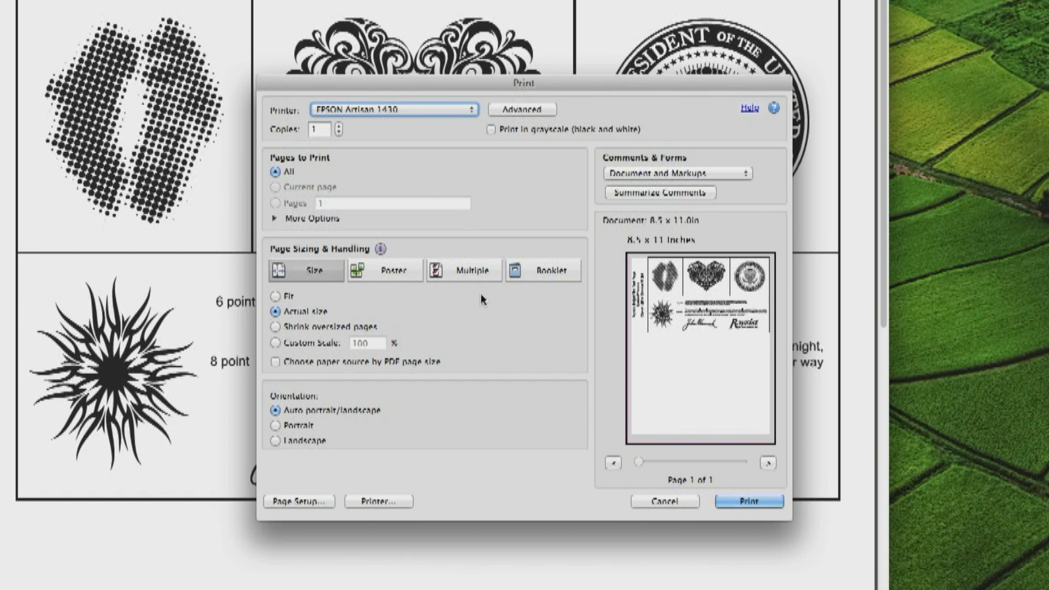
Keep EPSON Artisan 1430 as the printer and go to its Printer... setup.
click(422, 110)
click(422, 110)
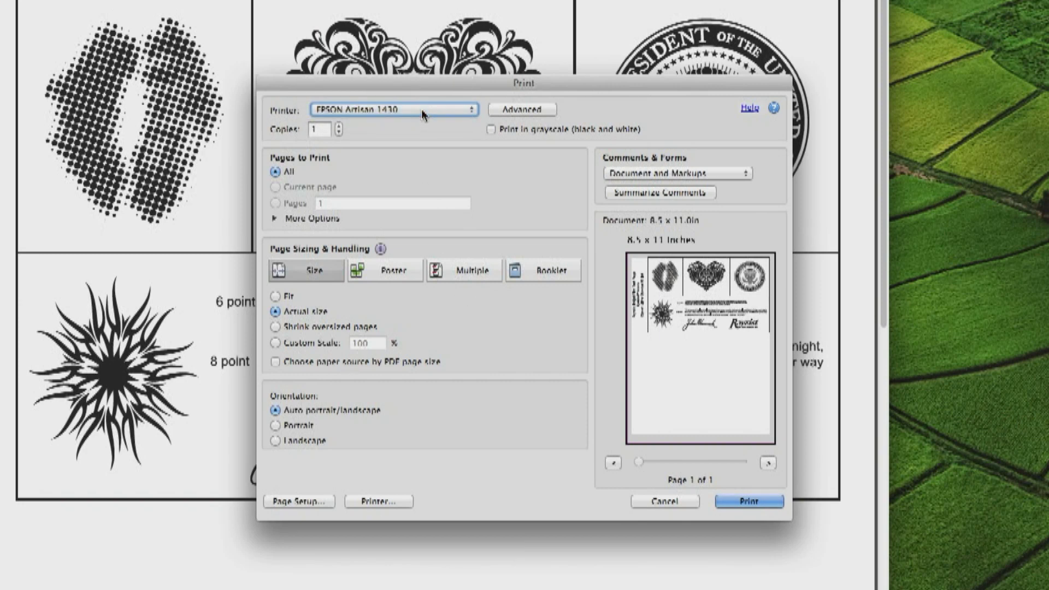
click(383, 506)
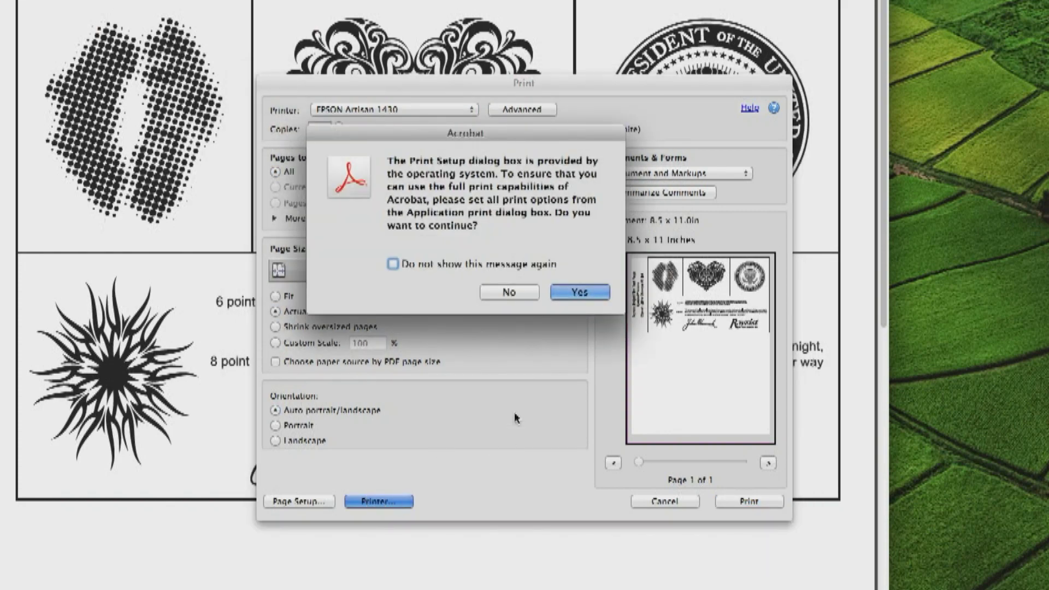
Continue past Acrobat's alert and switch the system Print dialog to the Epson Print Settings pane.
click(577, 292)
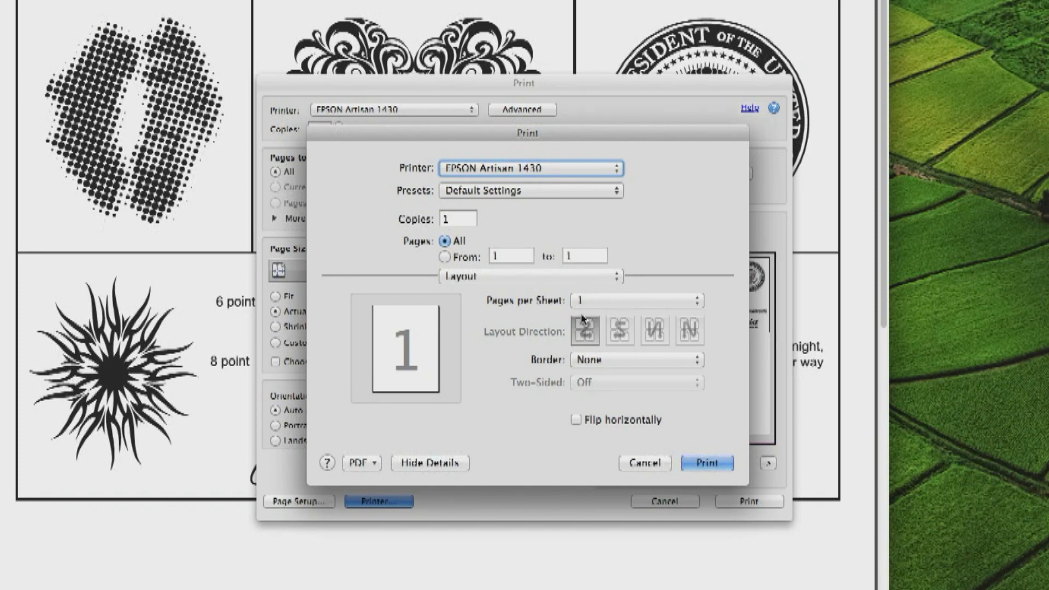
click(543, 277)
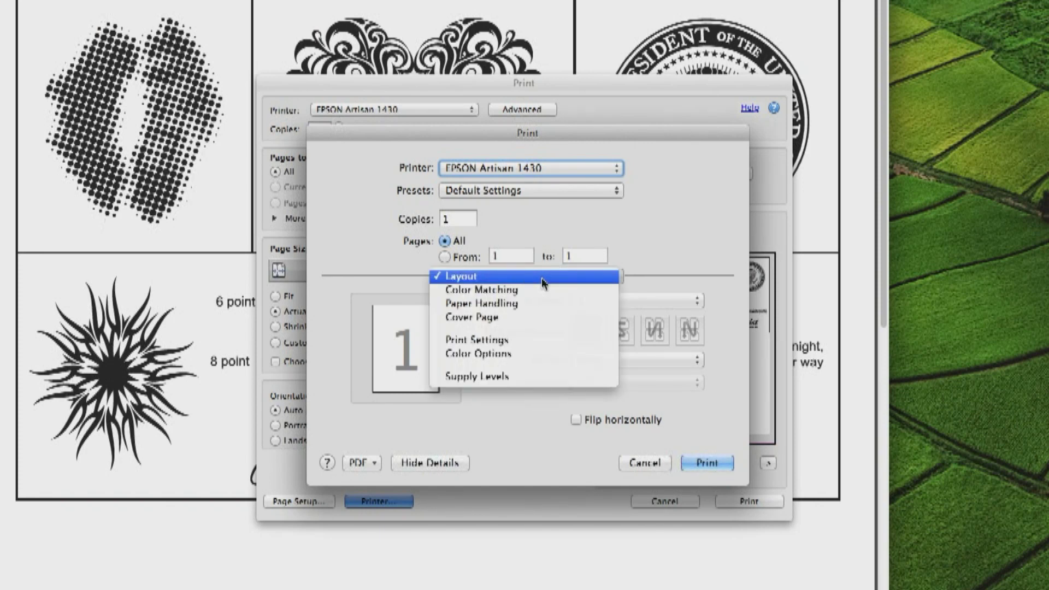
click(536, 334)
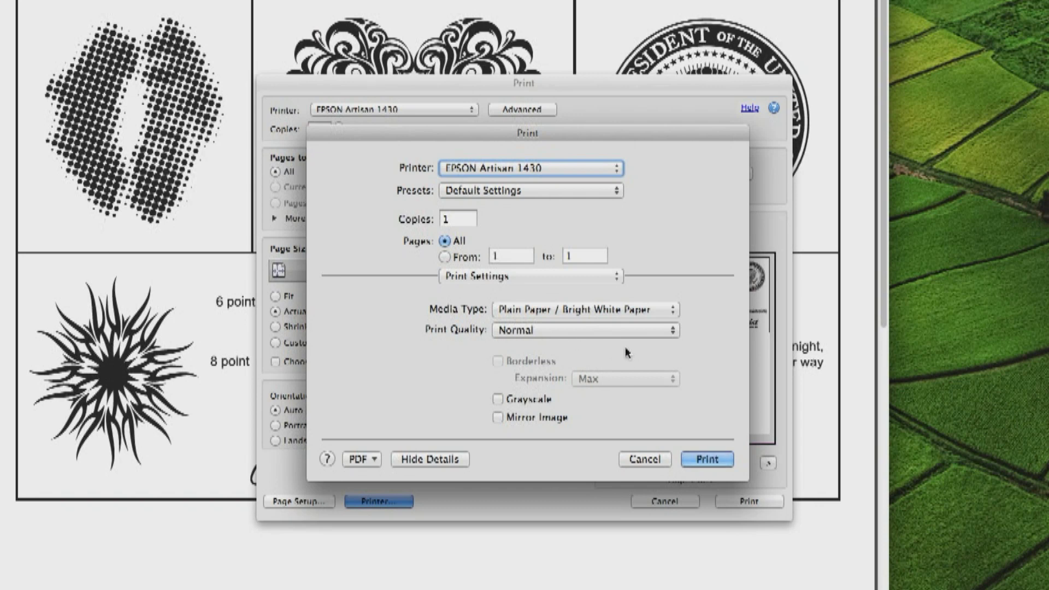
Choose Ultra Premium Photo Paper Luster, Photo RPM quality, and tick Grayscale.
click(606, 313)
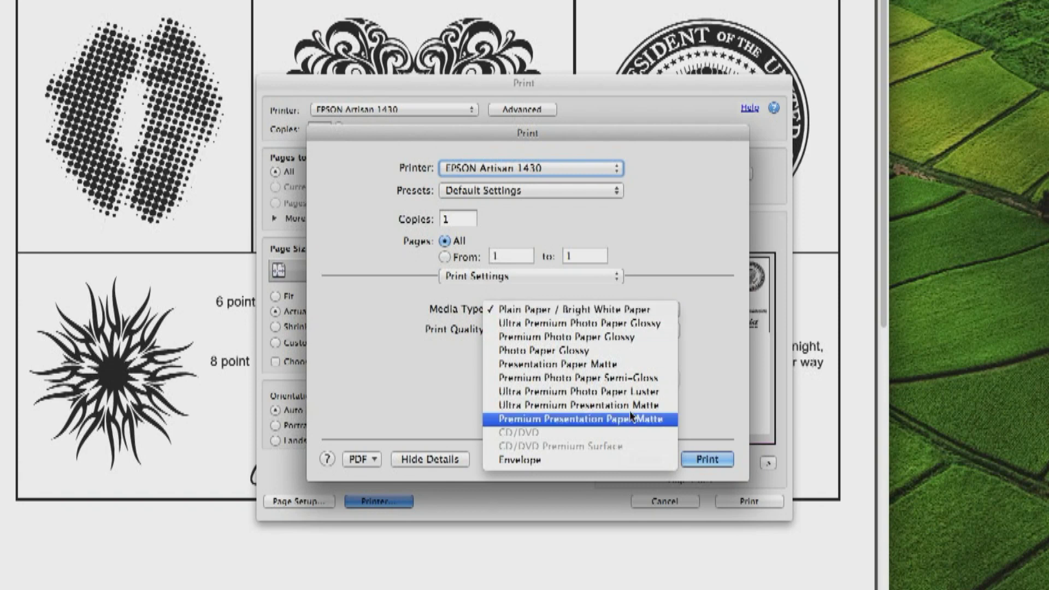
click(625, 392)
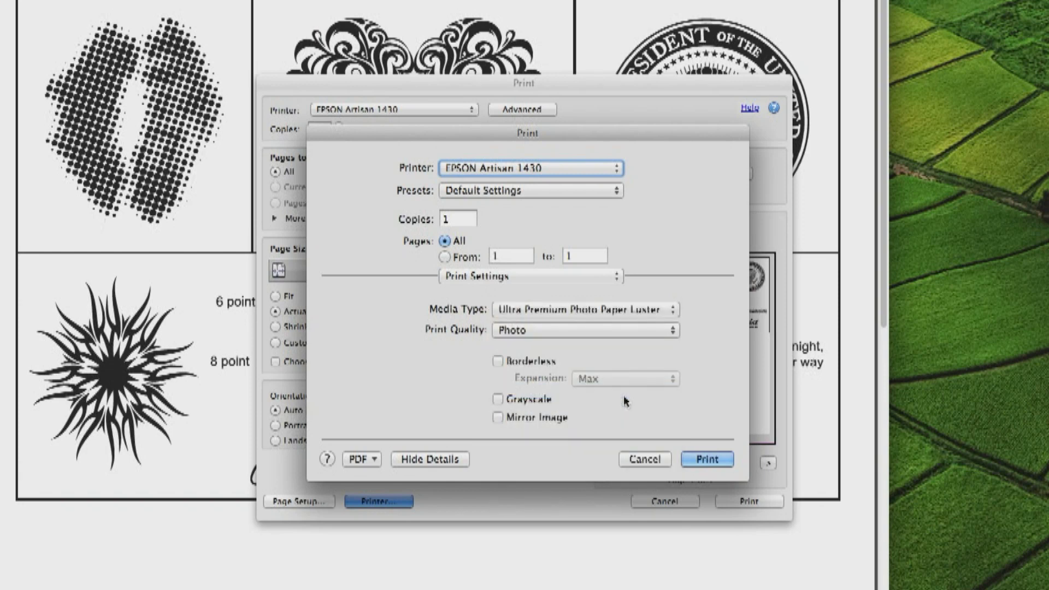
click(609, 331)
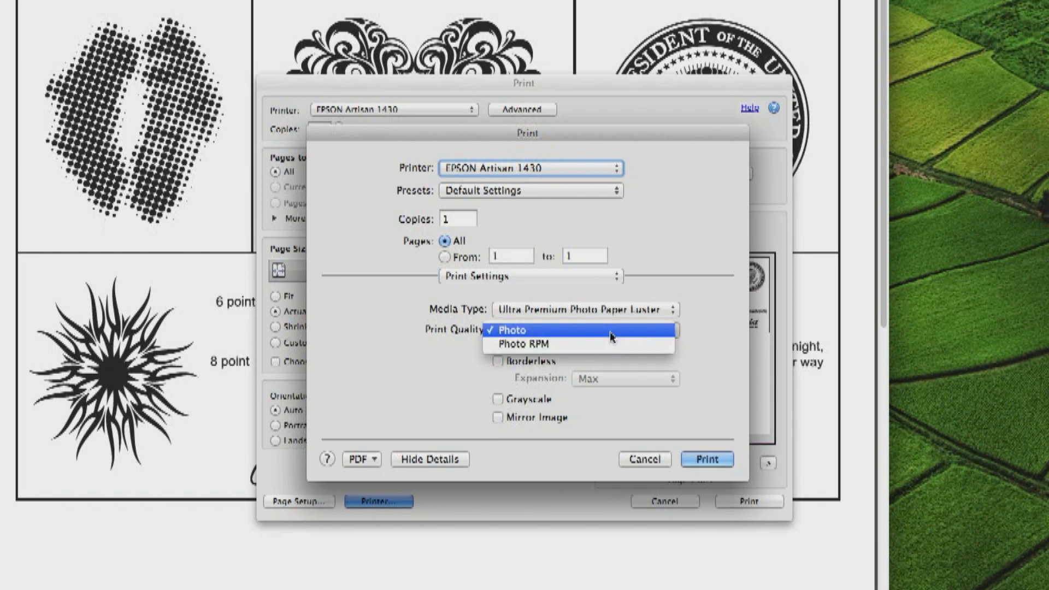
click(549, 344)
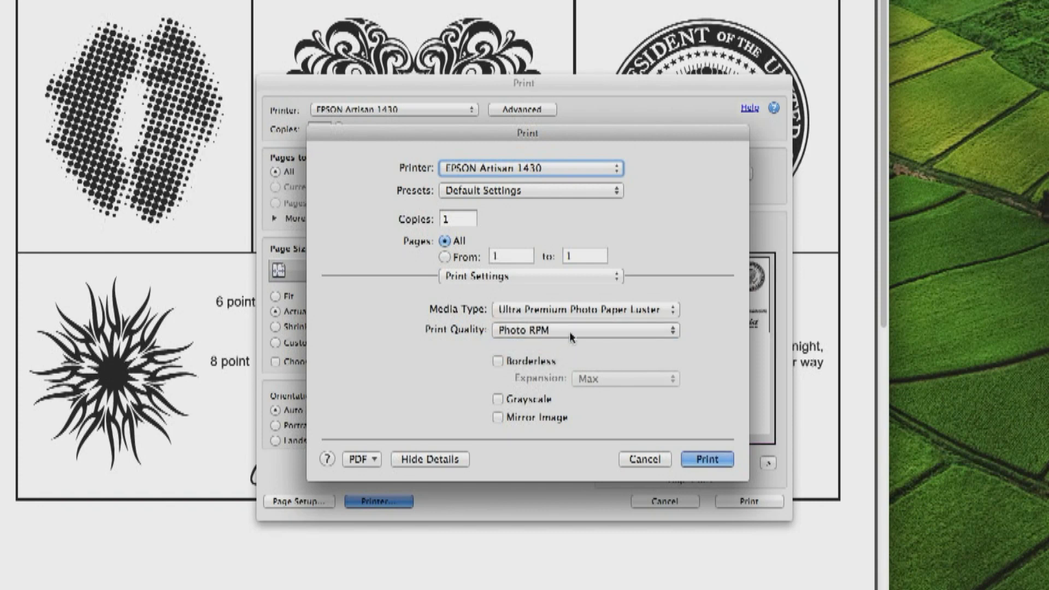
click(571, 337)
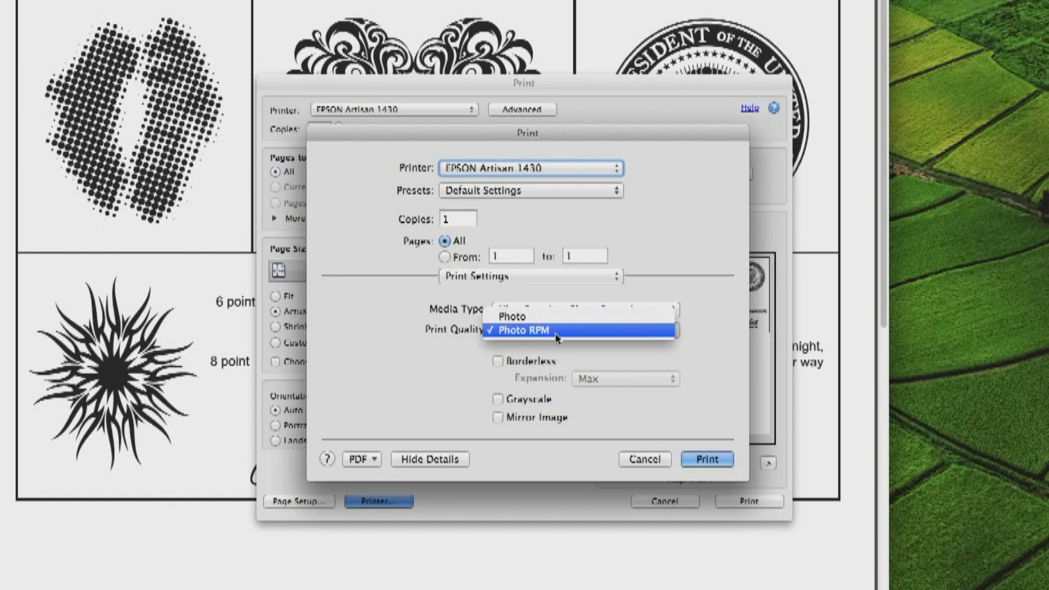
click(567, 334)
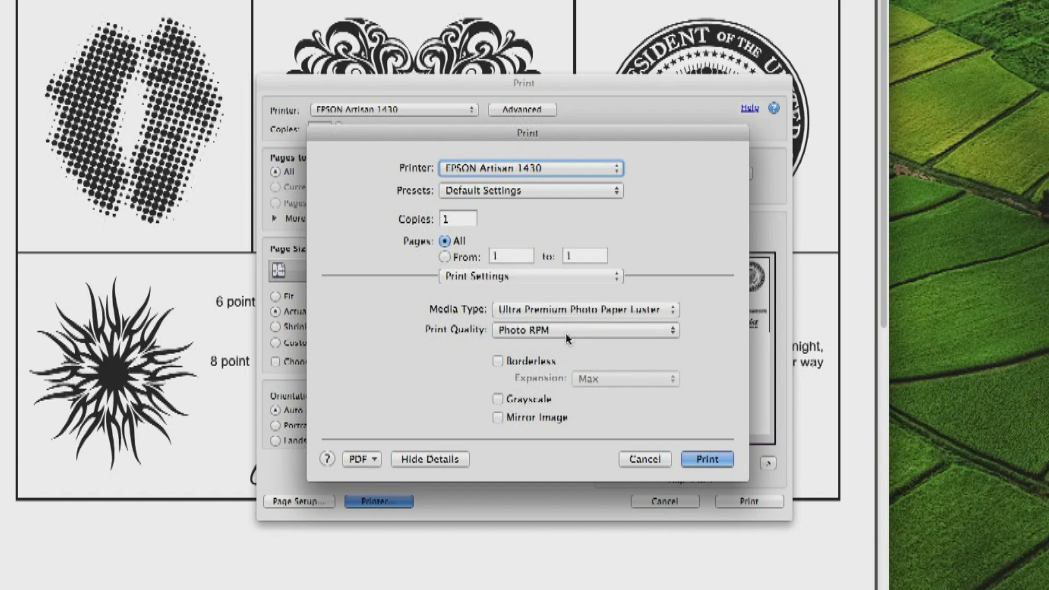
click(526, 402)
click(531, 283)
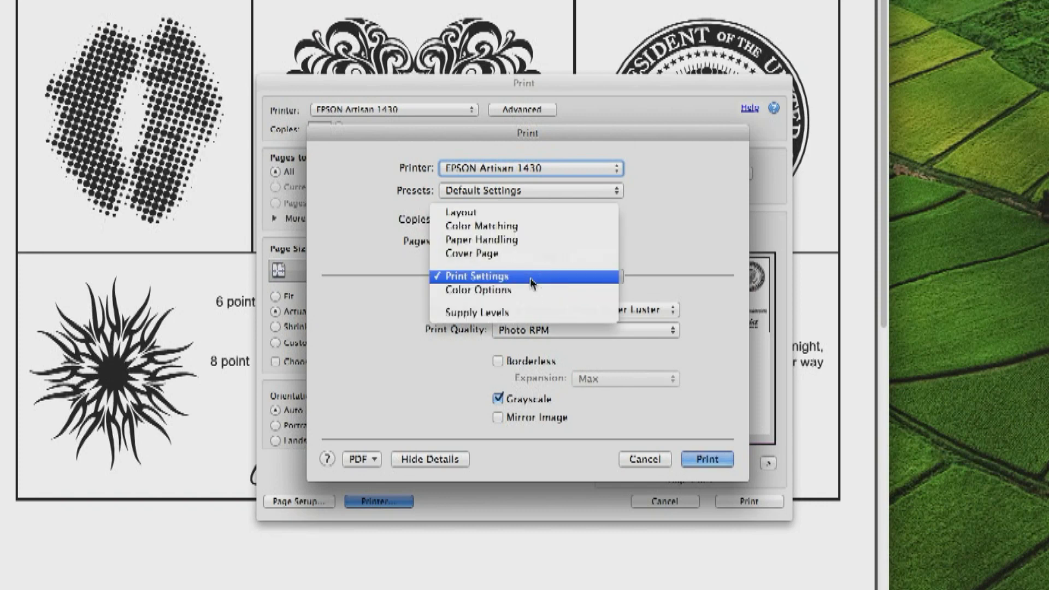
In the Epson Color Options advanced settings, lower Brightness to -25.
click(545, 293)
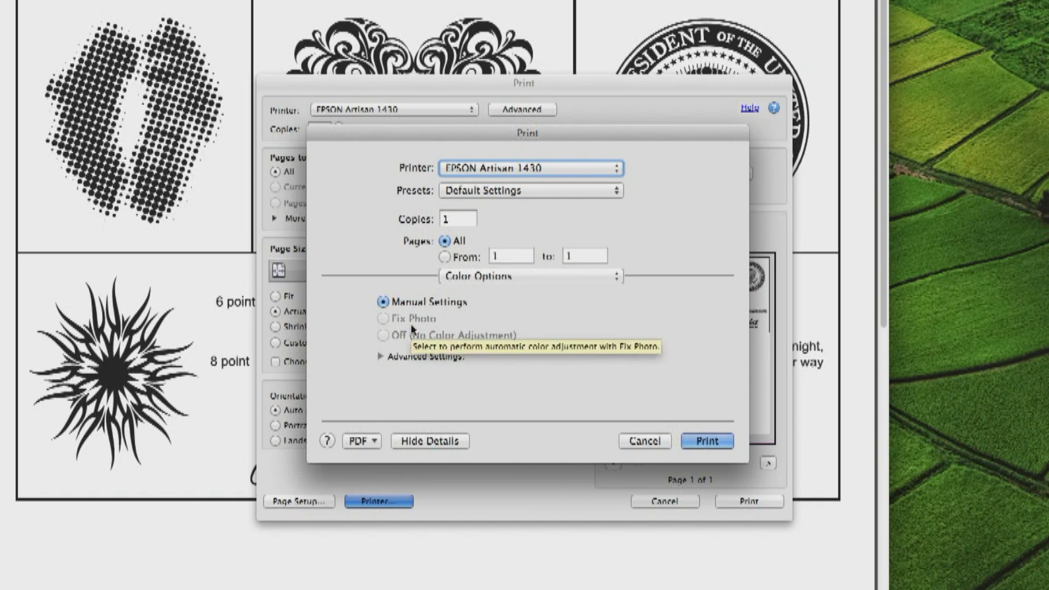
click(380, 356)
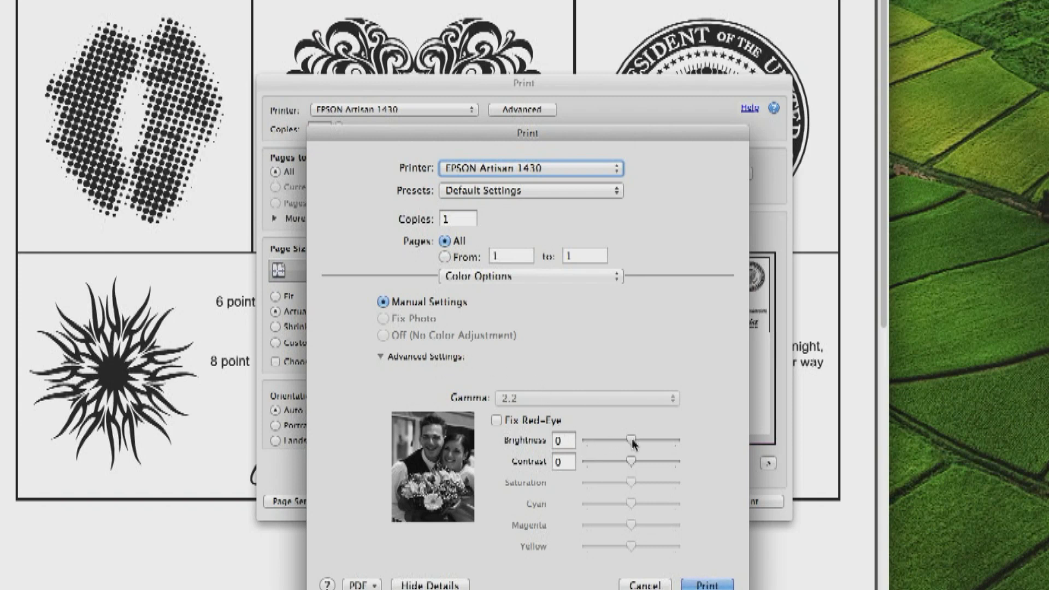
drag(631, 440, 582, 446)
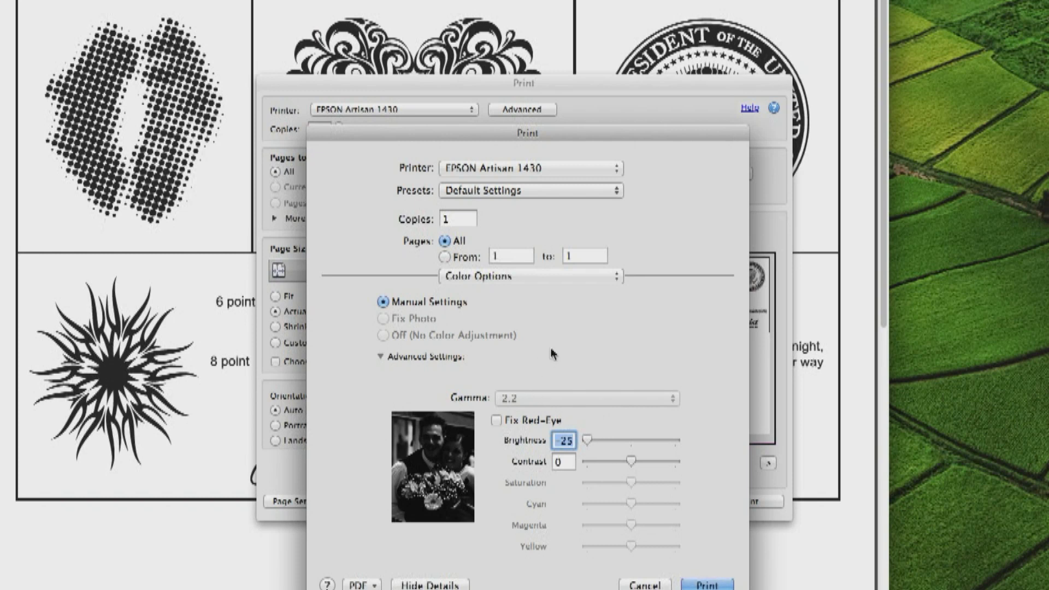
click(544, 279)
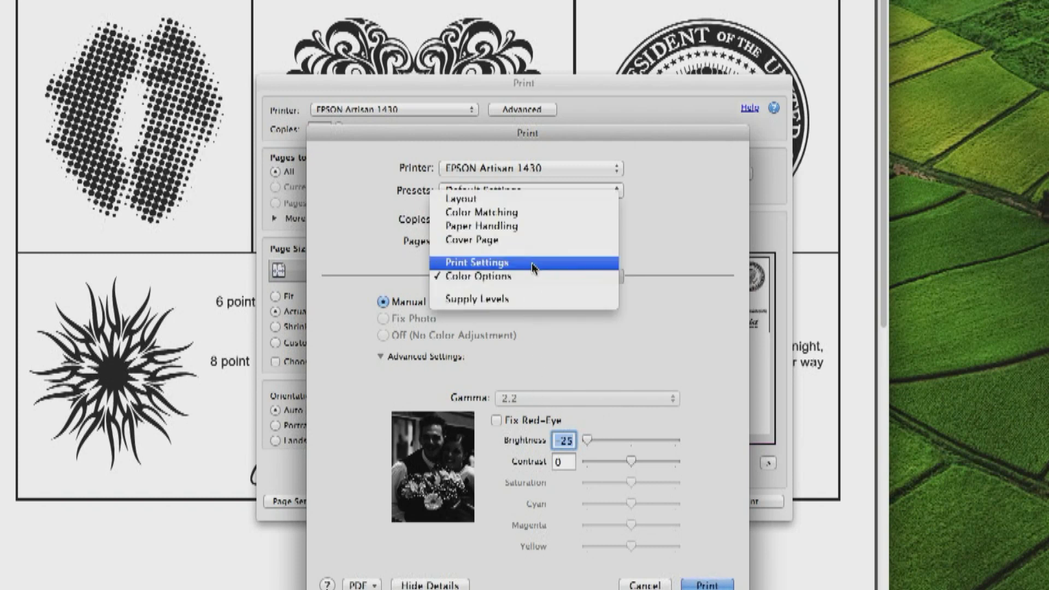
click(533, 264)
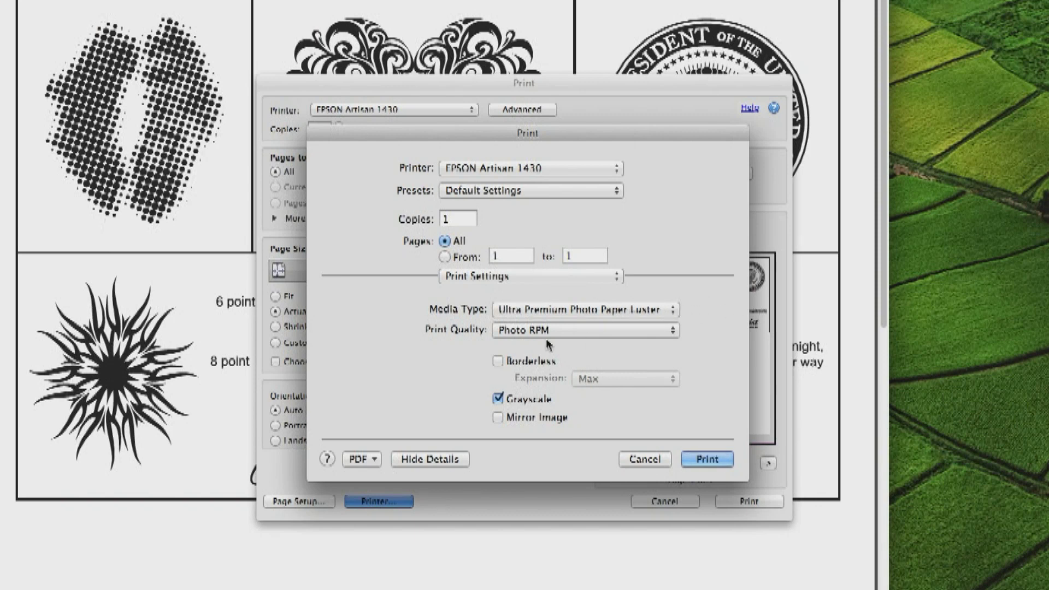
click(526, 278)
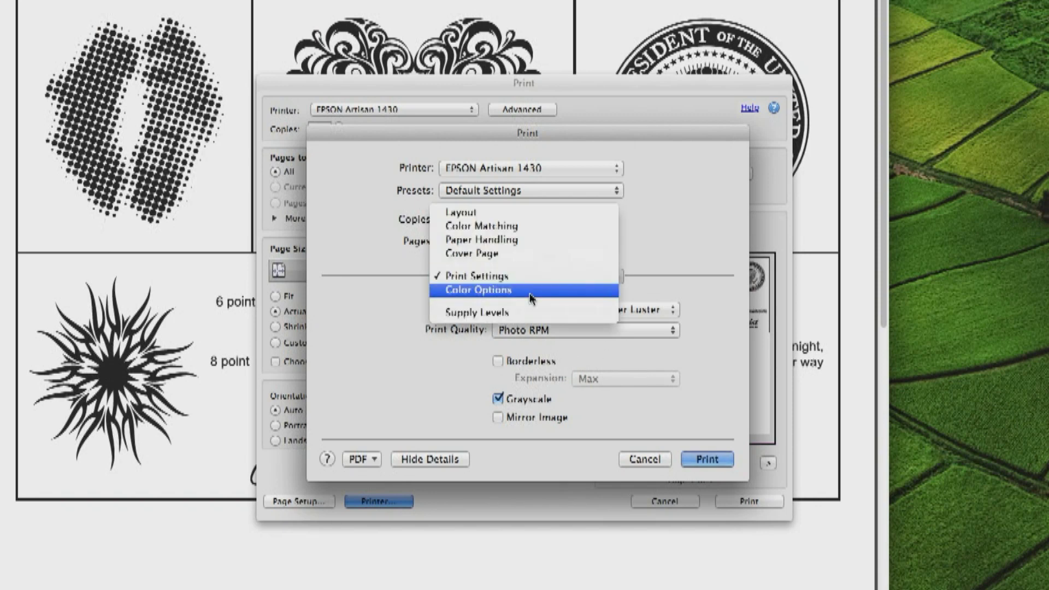
click(530, 295)
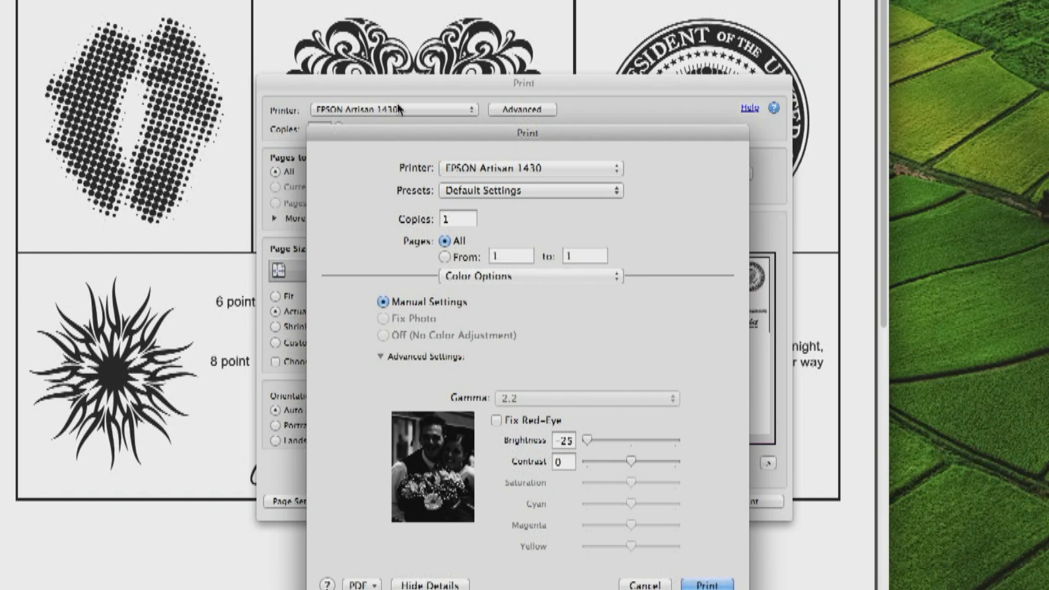
click(509, 192)
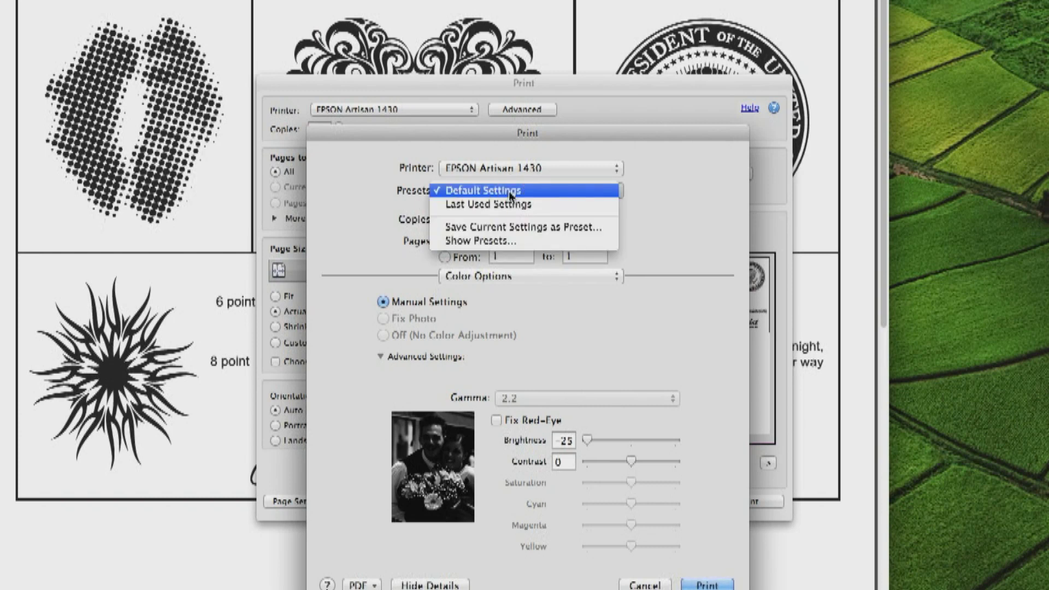
Save the current Epson print settings as a new preset named 'Rayzist Inkjet Film'.
click(523, 227)
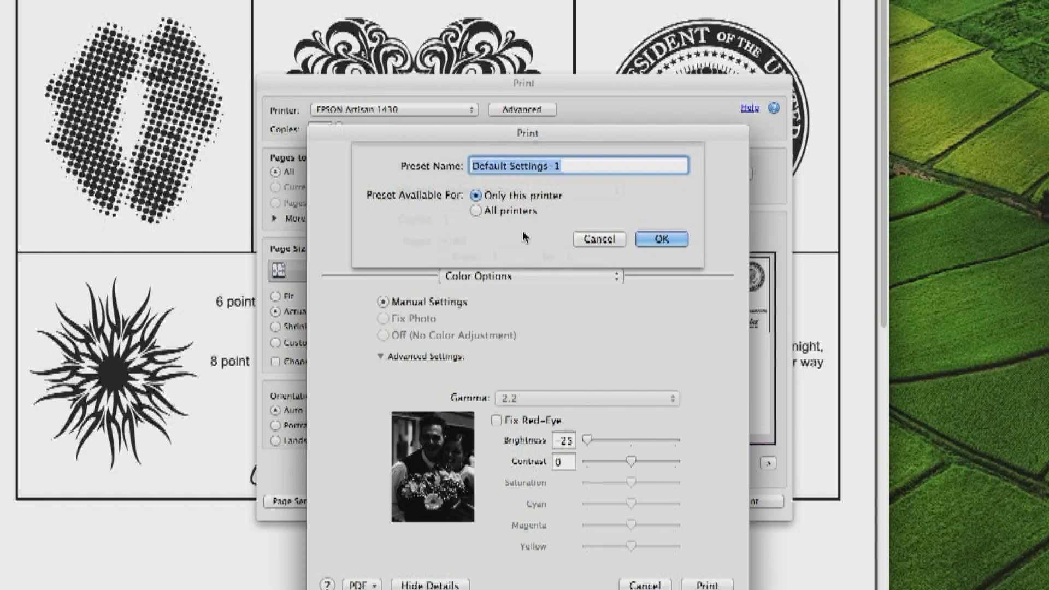
text(Rayz)
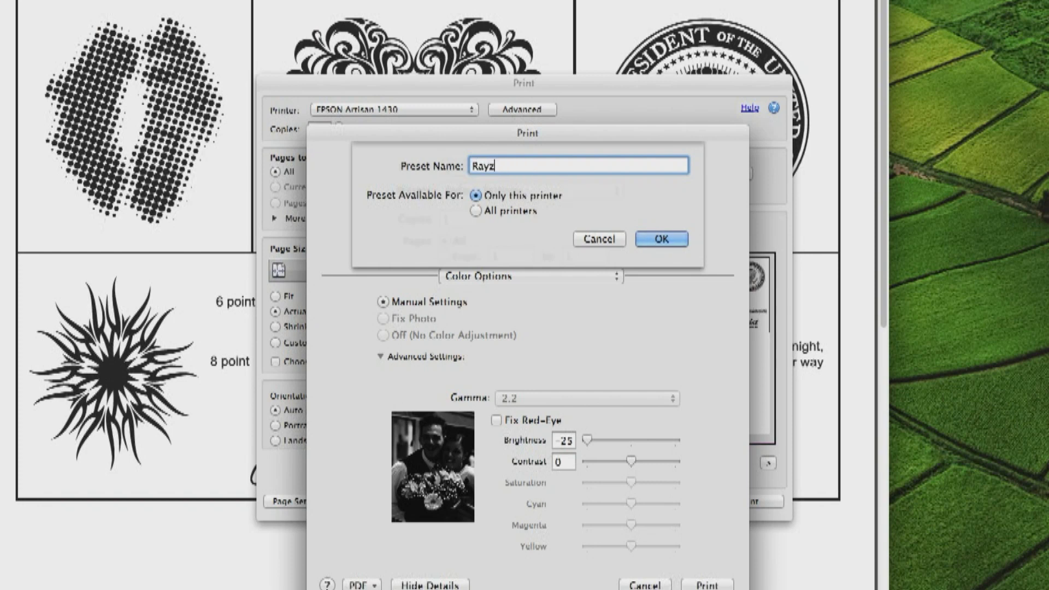
text(ist Inkjet Film)
key(Return)
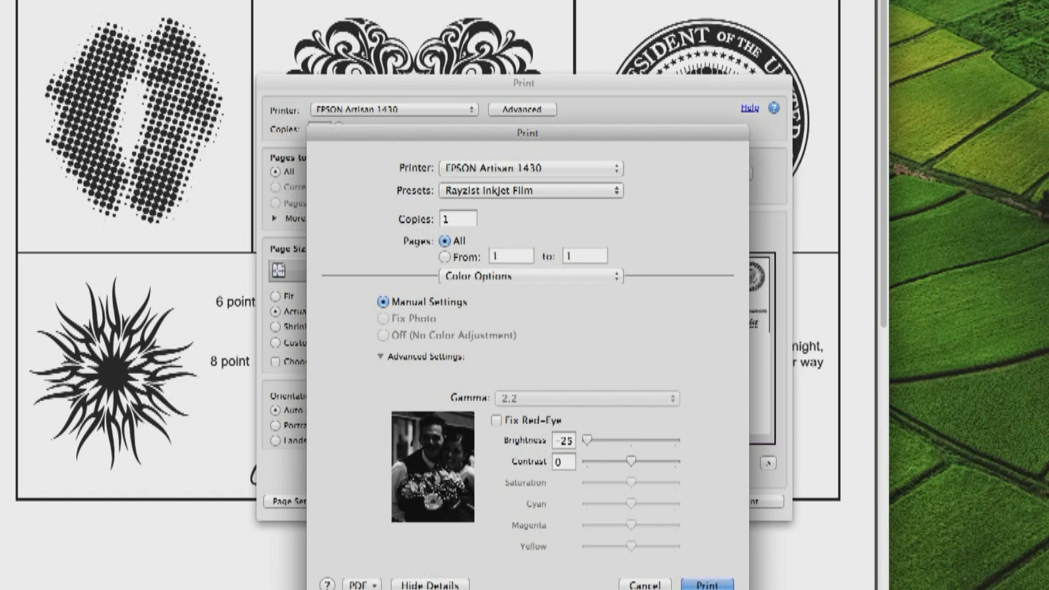
Confirm Rayzist Inkjet Film is the selected preset, then print the Rayzist test page.
click(705, 587)
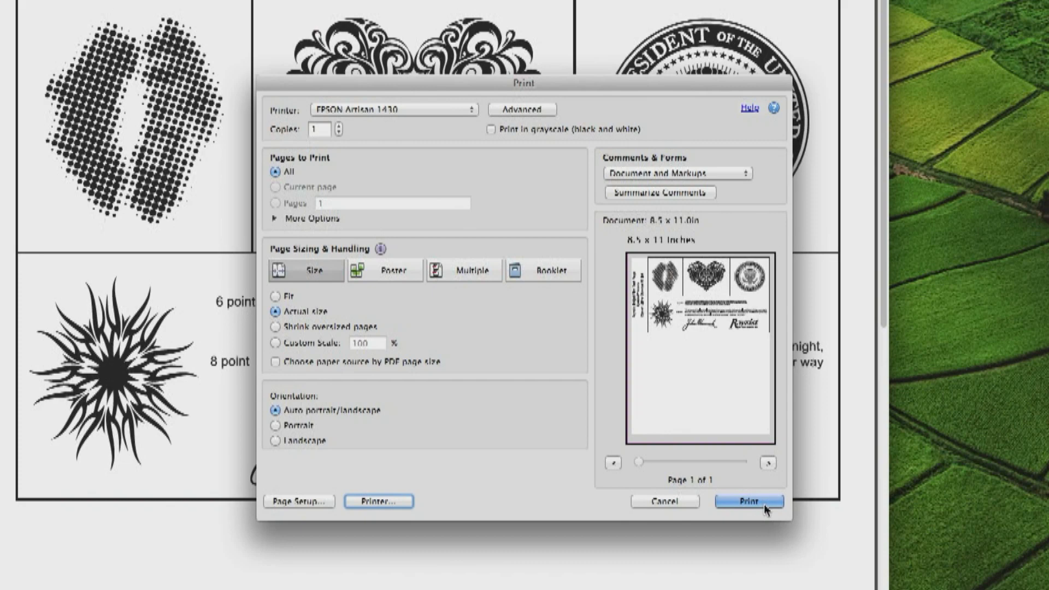
click(408, 505)
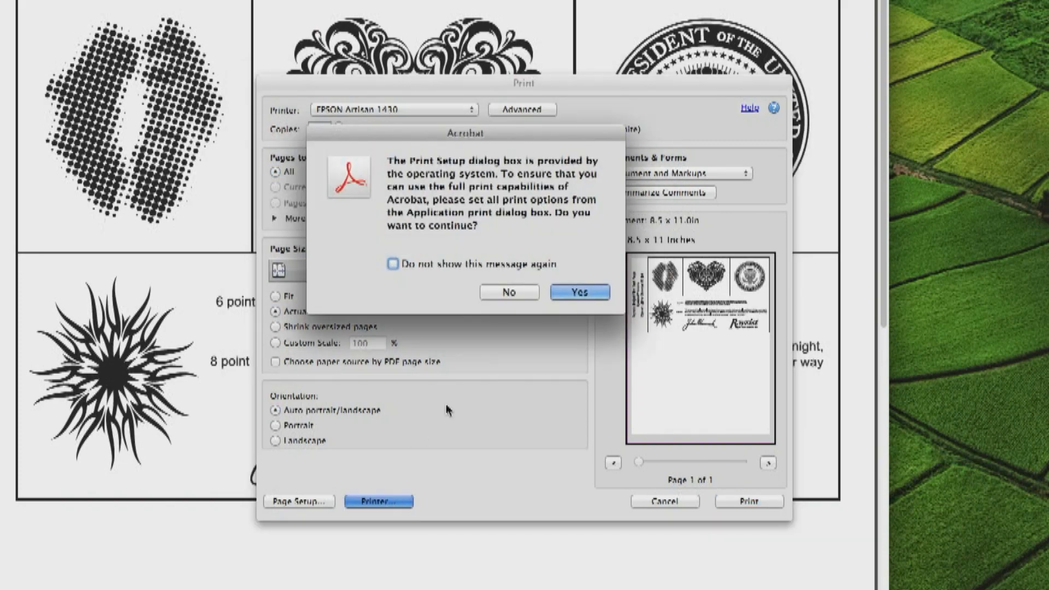
click(596, 298)
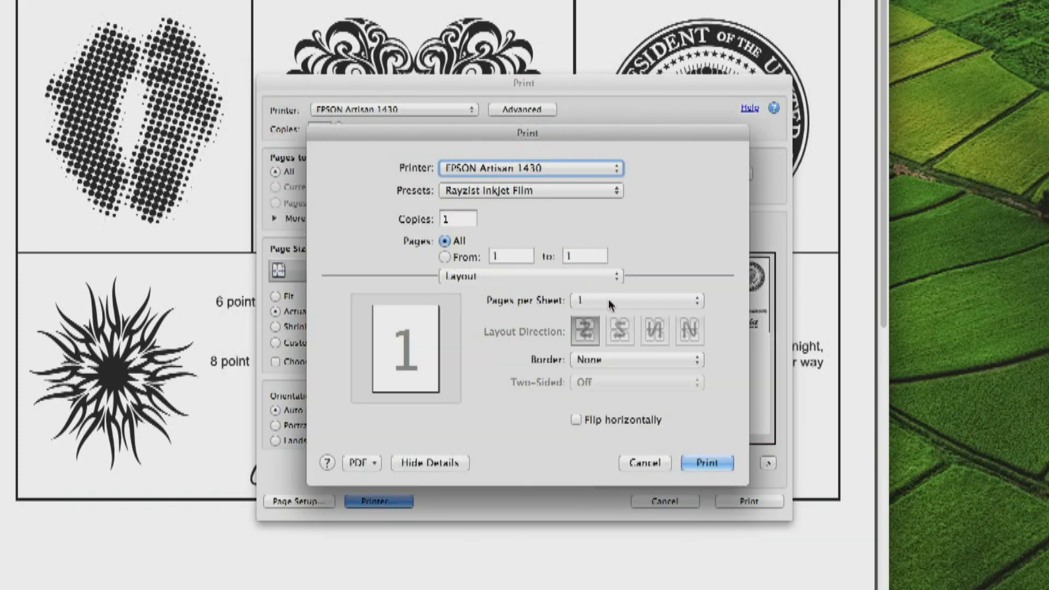
click(558, 190)
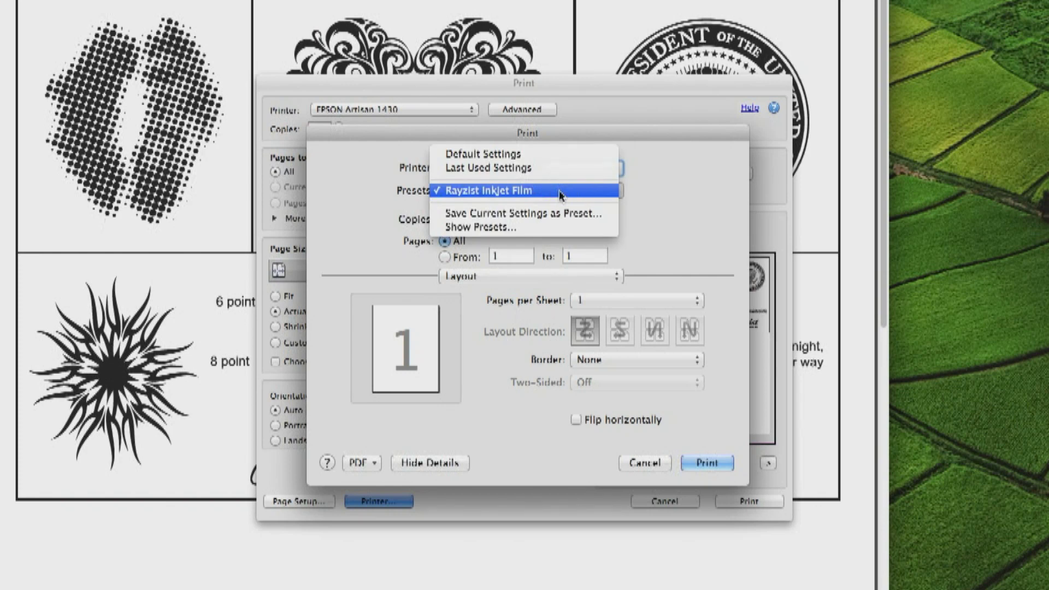
click(558, 190)
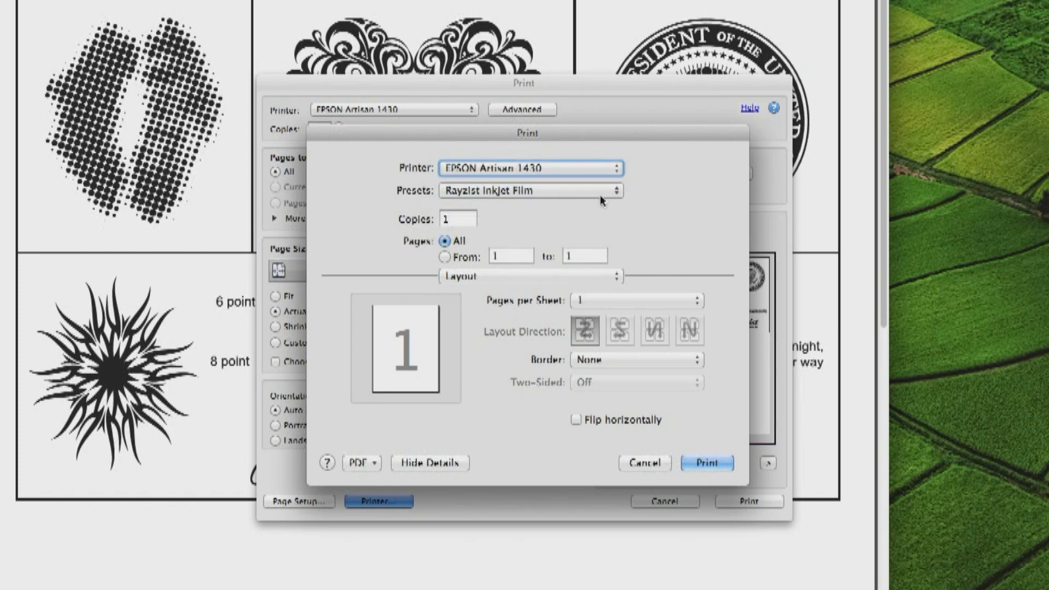
click(719, 465)
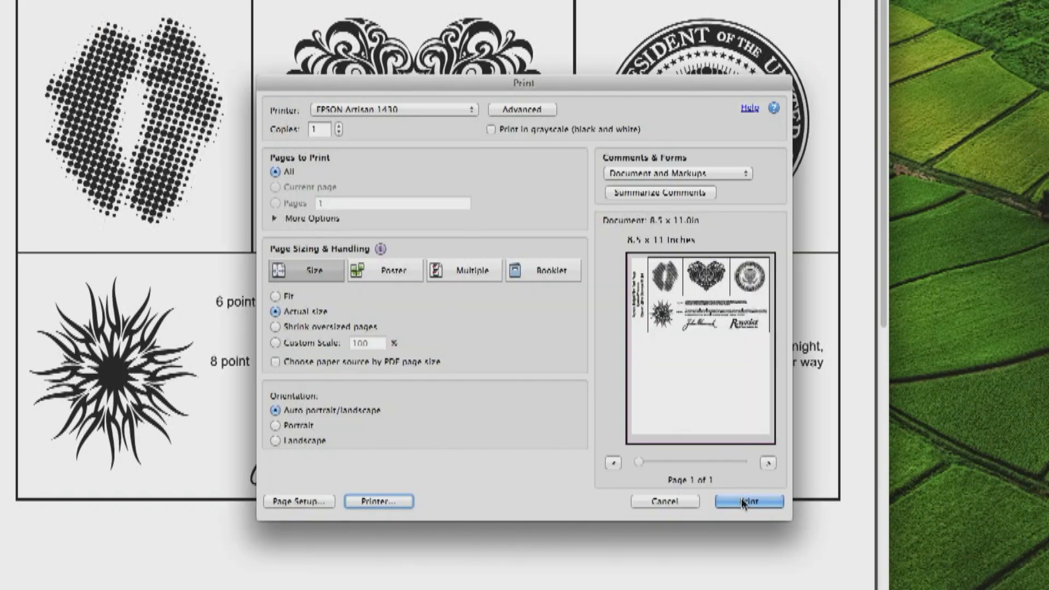
click(746, 499)
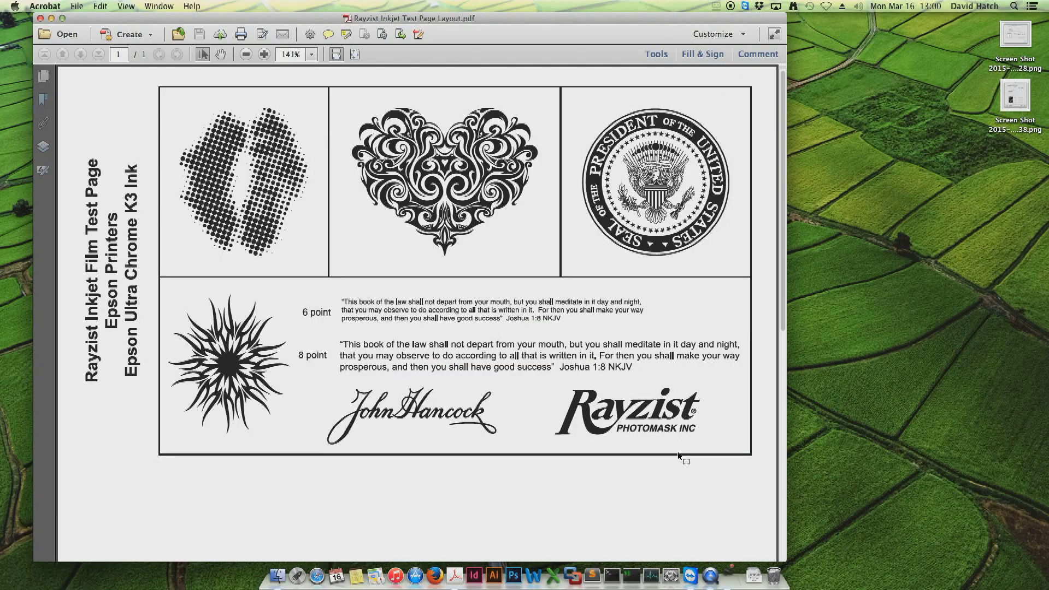